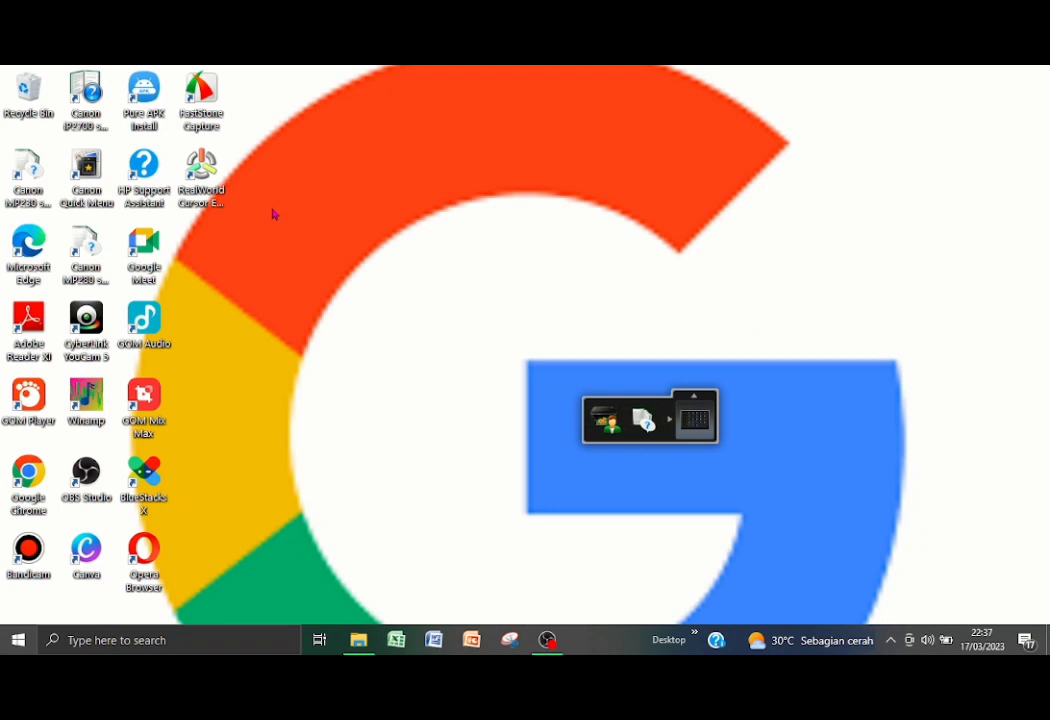
# - Open RealWorld Cursor Editor and create a new mouse cursor with canvas size 32 and 32-bit color depth
pyautogui.doubleClick(195, 177)
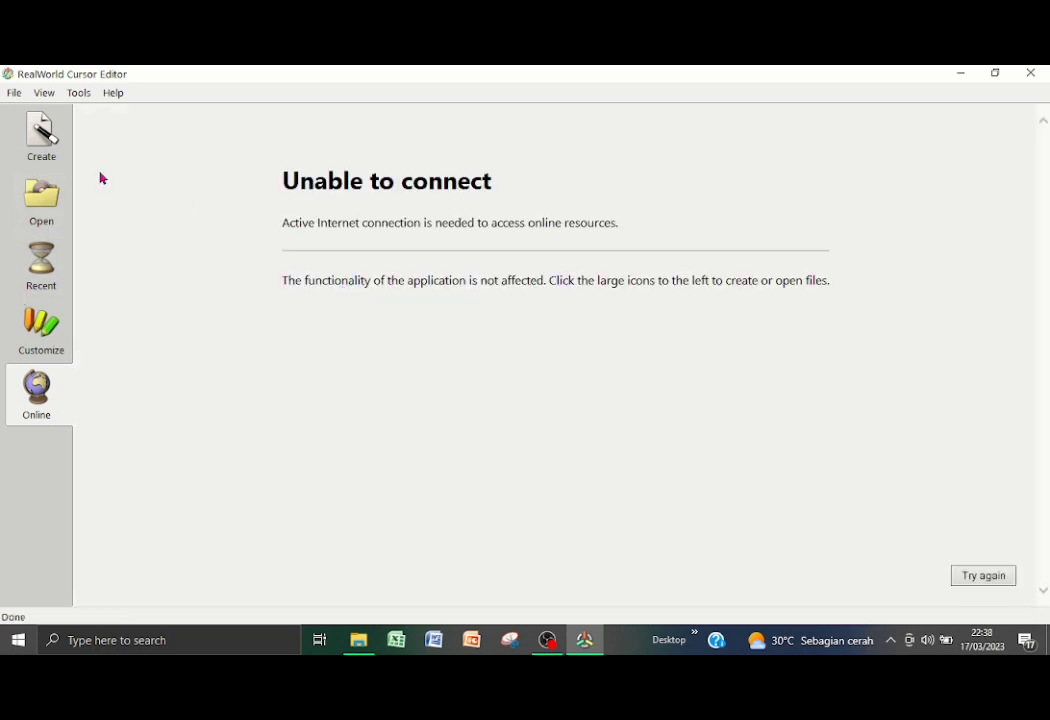
pyautogui.click(40, 145)
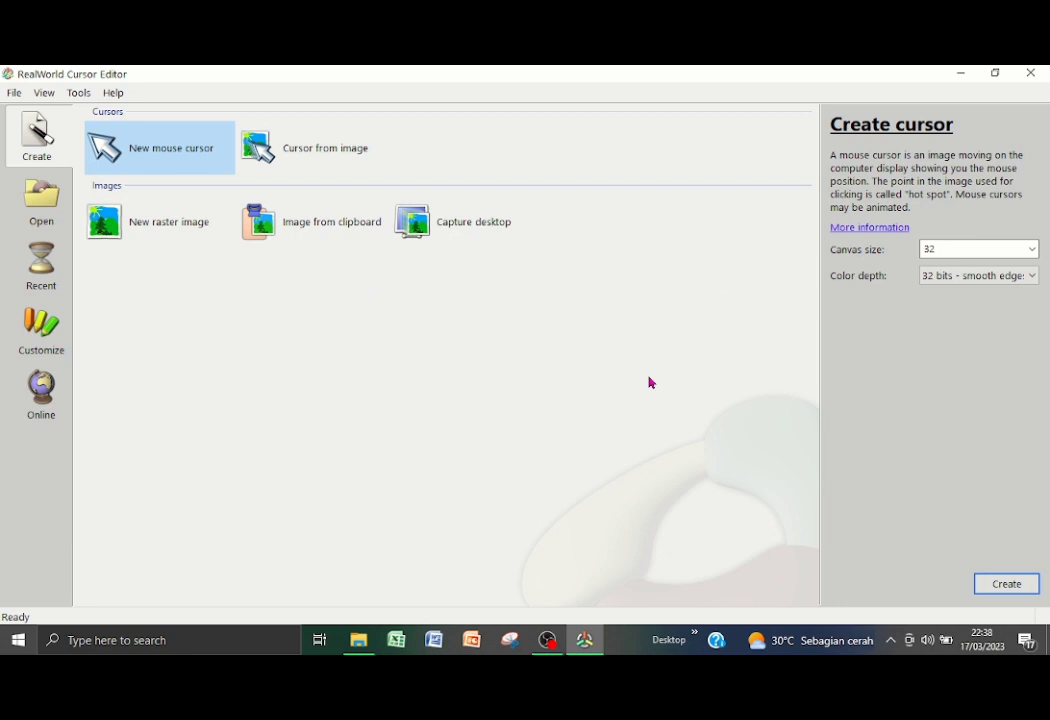
pyautogui.doubleClick(162, 155)
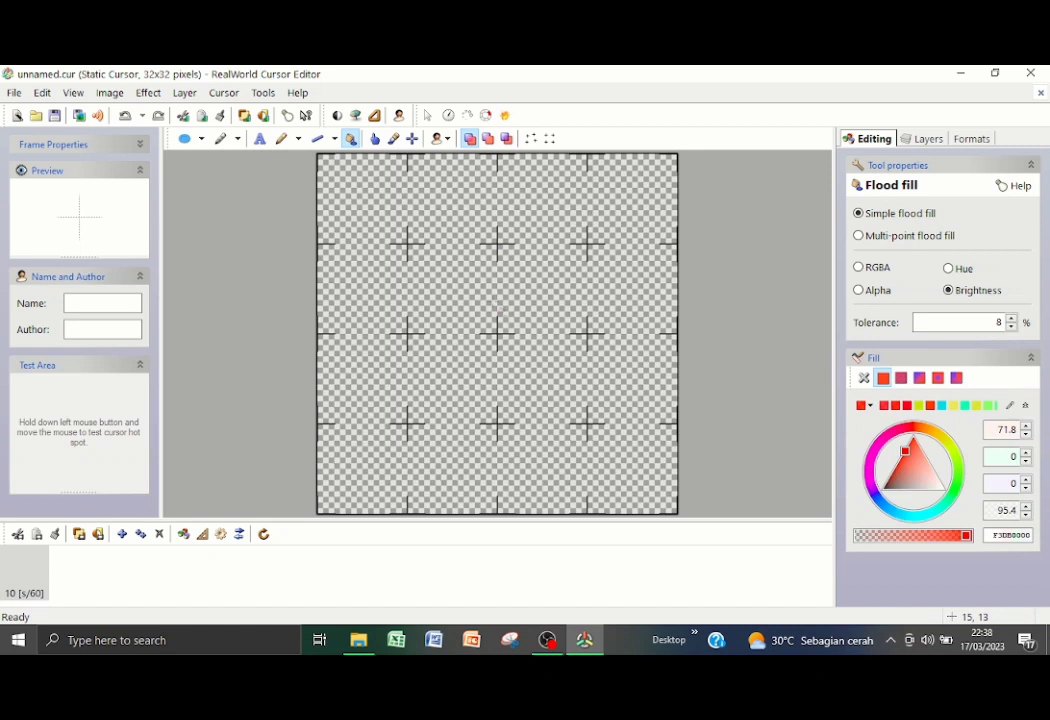
# - Start an up-right arrow shape with arrow head size 78 and arrow tail size 73
pyautogui.click(429, 117)
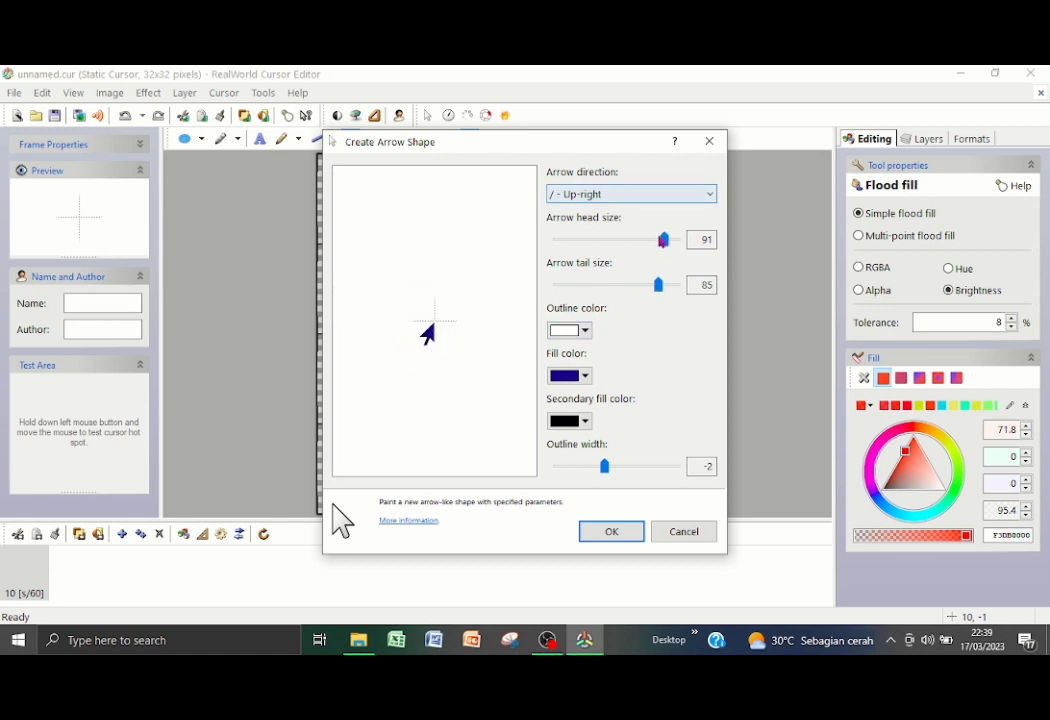
pyautogui.moveTo(665, 242); pyautogui.dragTo(650, 243)
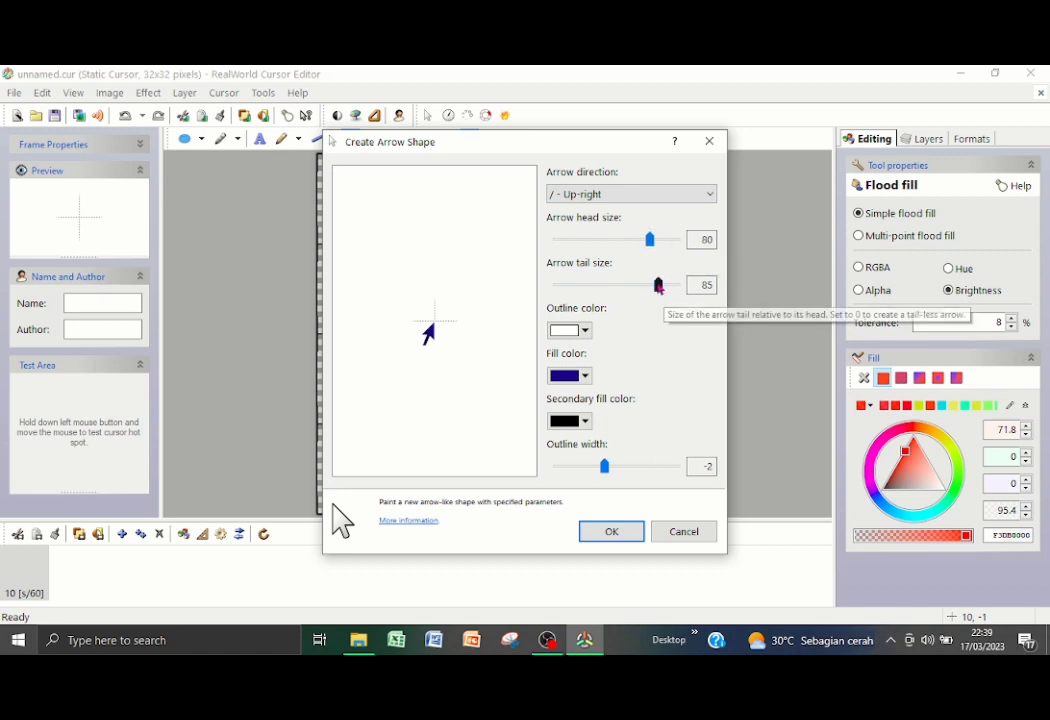
pyautogui.moveTo(657, 289); pyautogui.dragTo(643, 289)
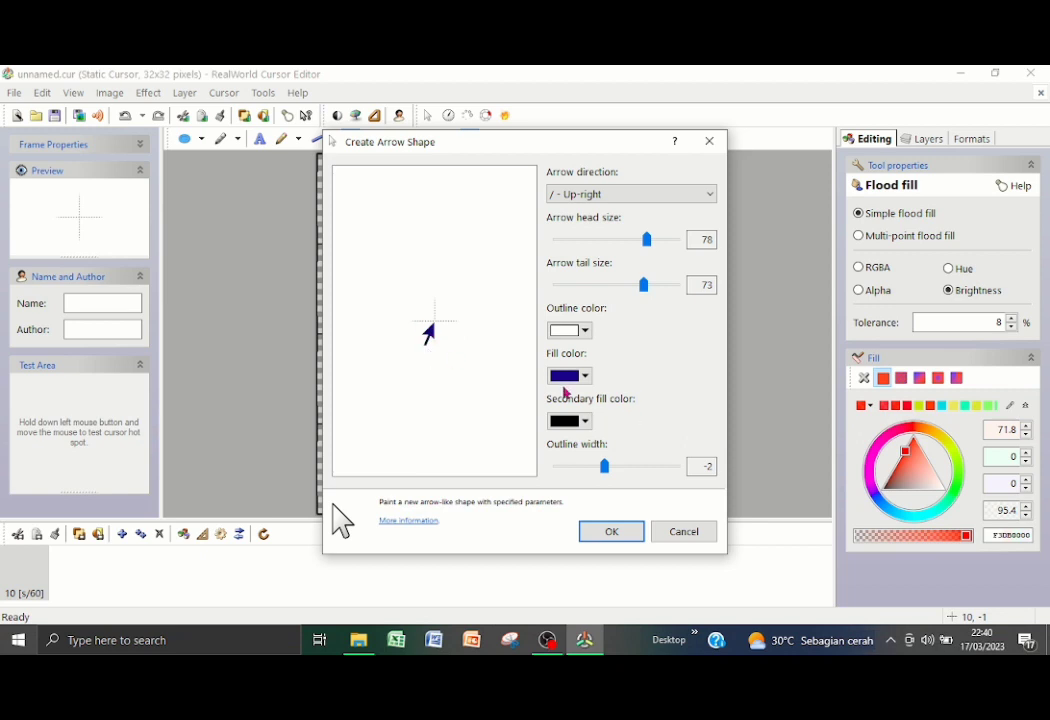
# - Set the arrow's fill color to pure red (R 100, G 0, B 0)
pyautogui.click(568, 378)
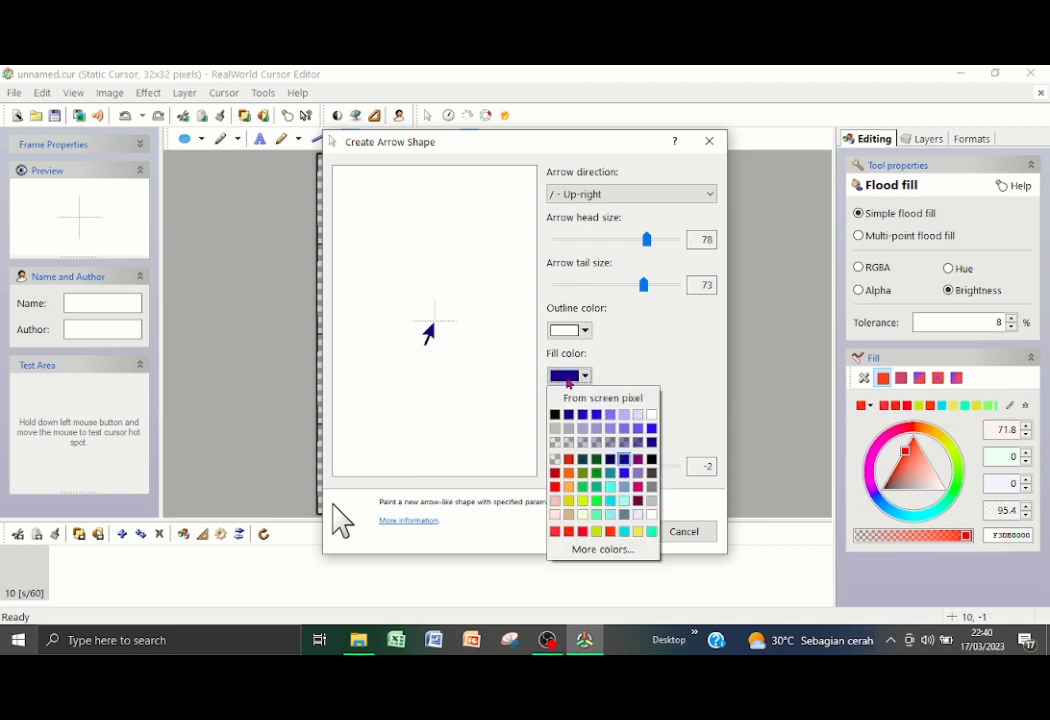
pyautogui.press('Escape')
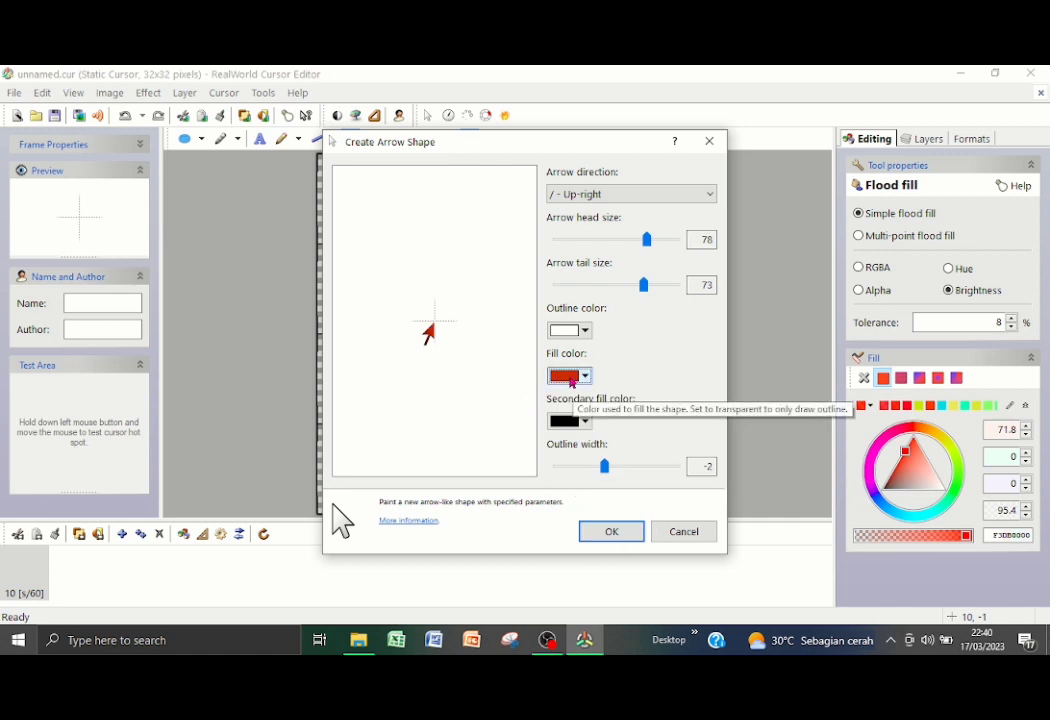
pyautogui.click(572, 380)
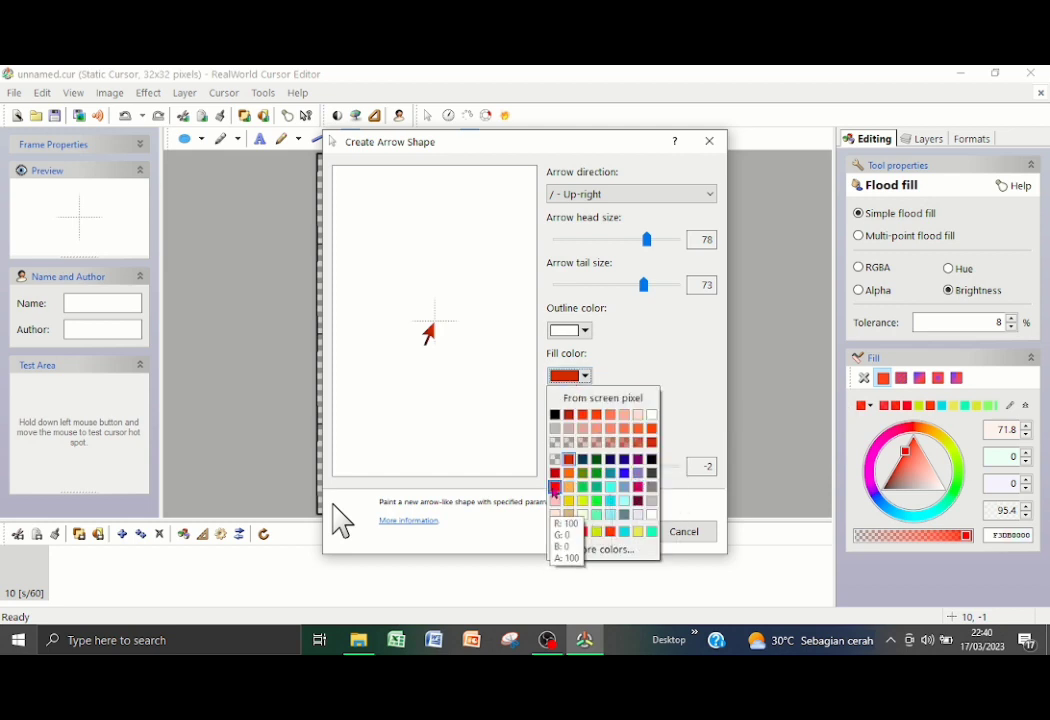
pyautogui.click(555, 493)
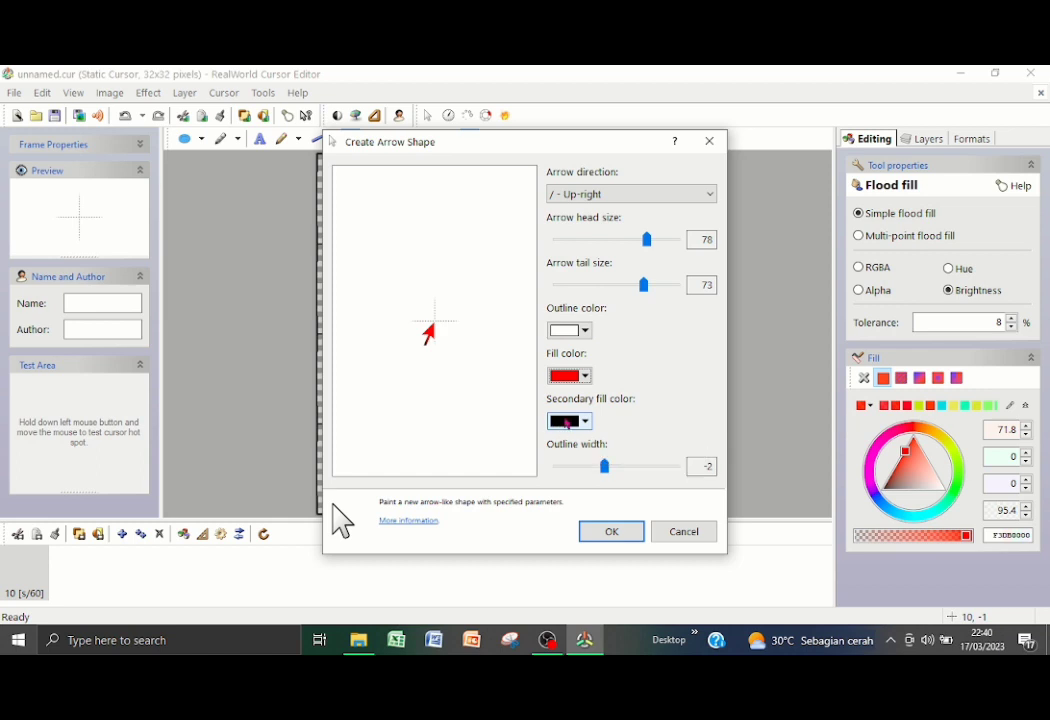
# - Set the arrow's secondary fill color to magenta and add the arrow to the canvas
pyautogui.click(566, 427)
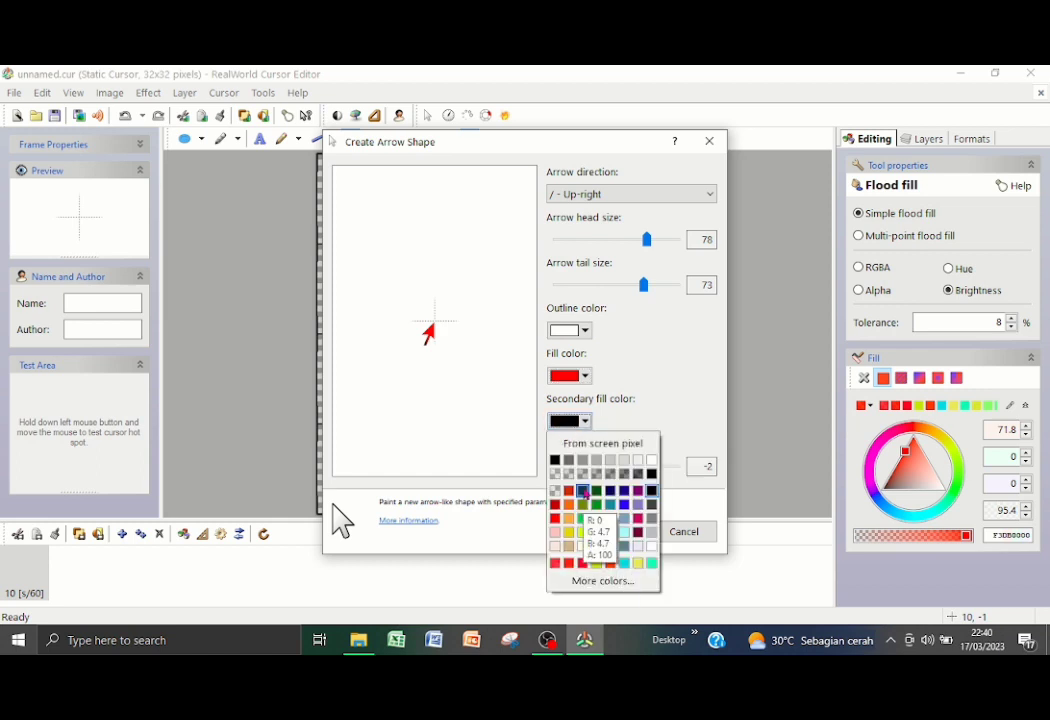
pyautogui.click(597, 504)
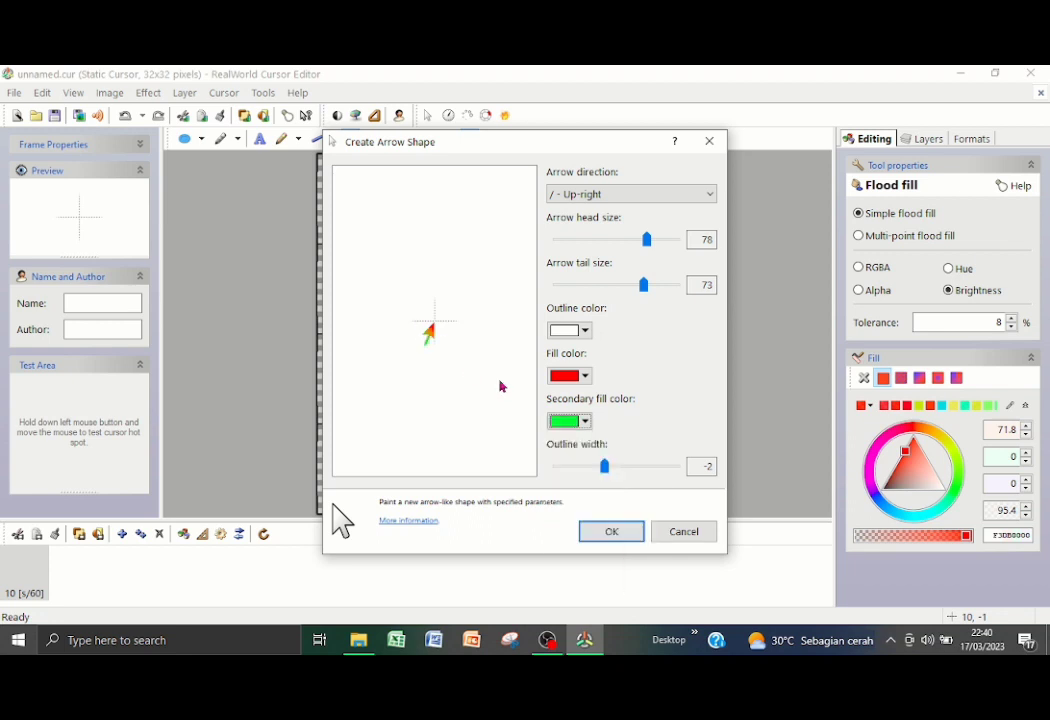
pyautogui.click(572, 421)
pyautogui.click(558, 530)
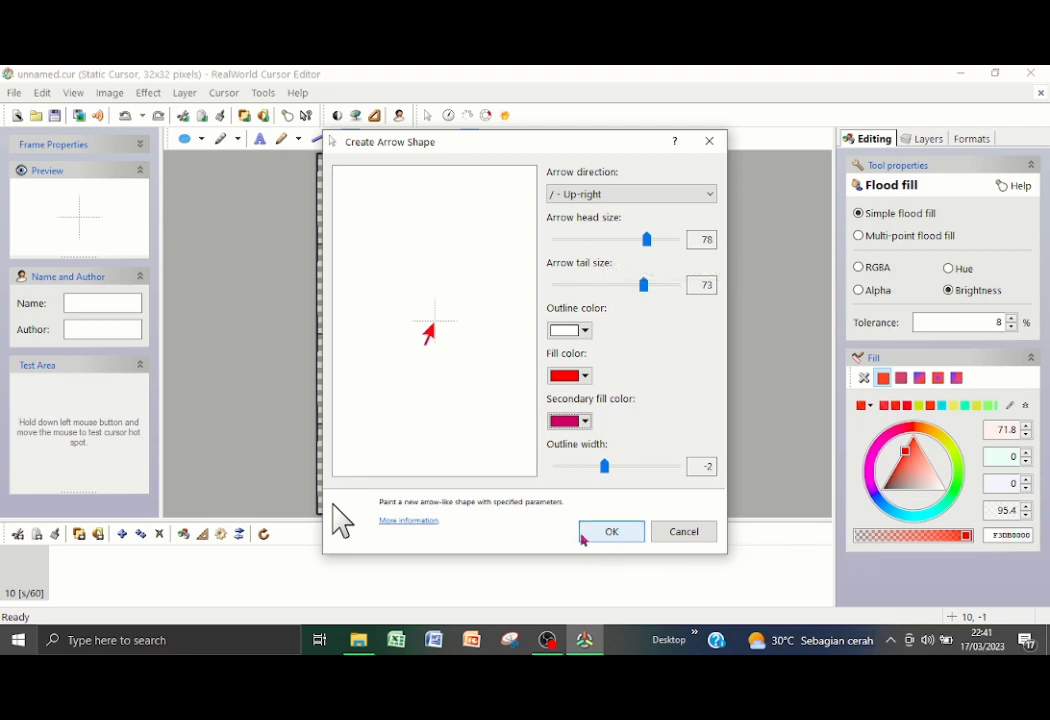
pyautogui.click(603, 533)
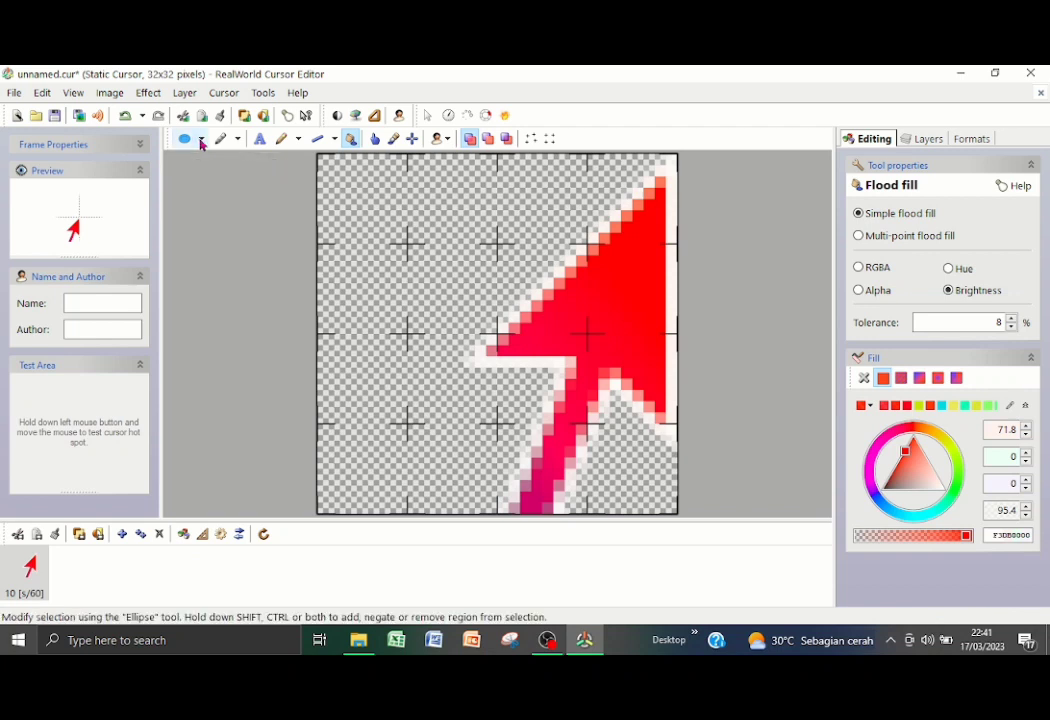
# - Move the arrow image about 9 pixels left, toward the middle of the canvas, with the Fill option
pyautogui.click(201, 140)
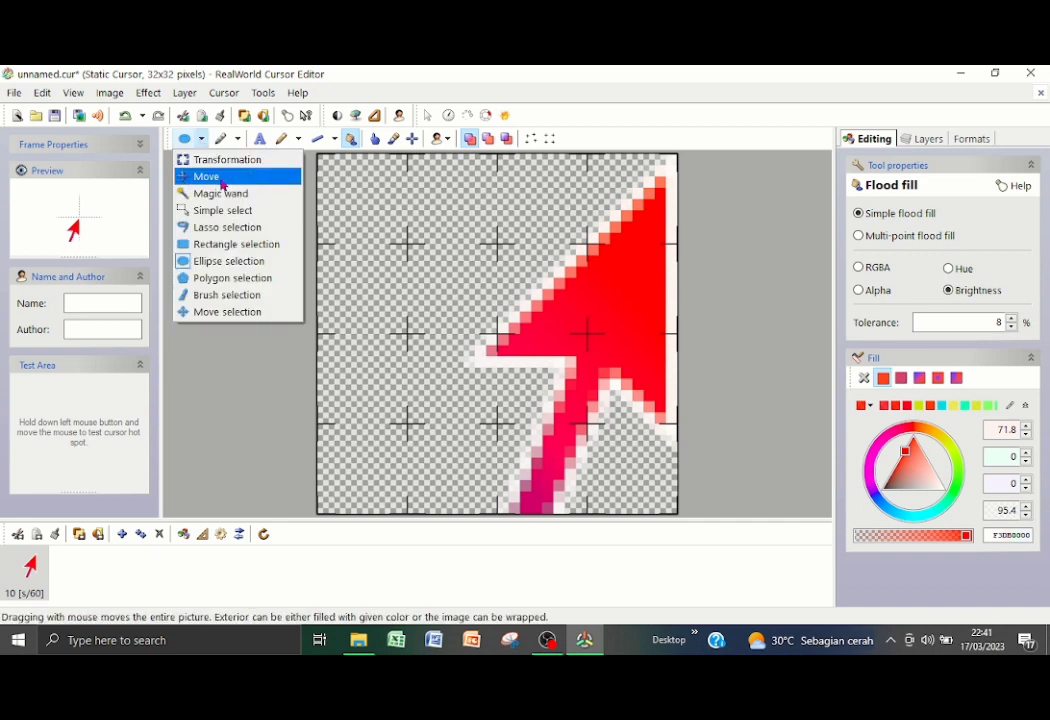
pyautogui.click(215, 177)
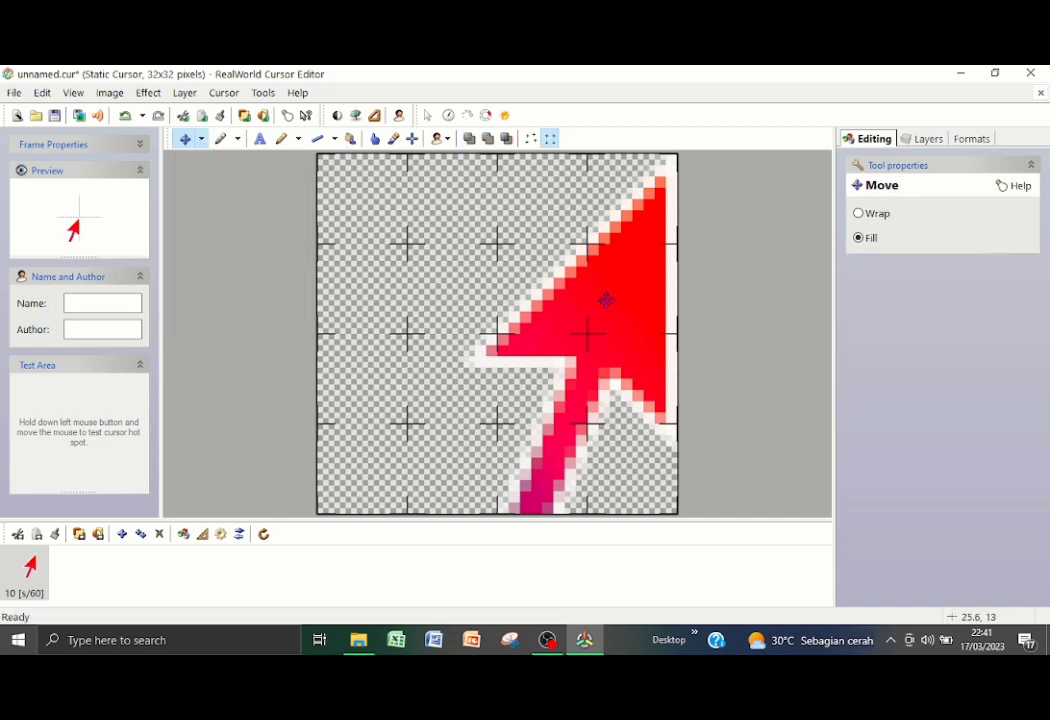
pyautogui.moveTo(606, 301); pyautogui.dragTo(543, 320)
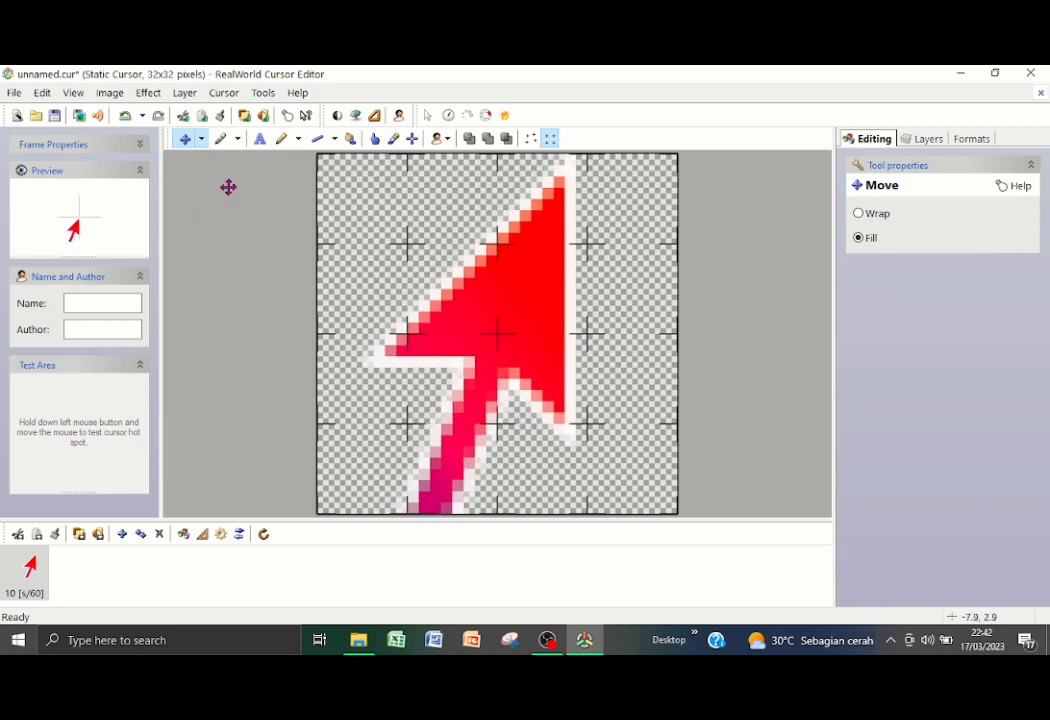
# - Make a circular selection of about 30 x 30 pixels around the arrow with Ellipse selection
pyautogui.click(202, 142)
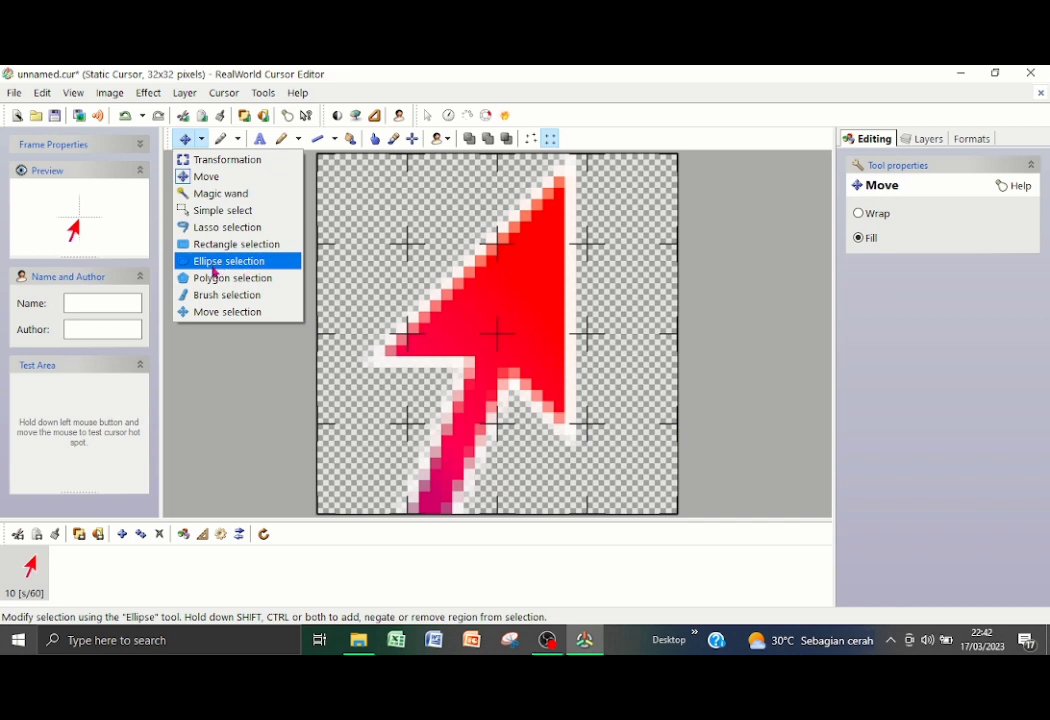
pyautogui.click(214, 266)
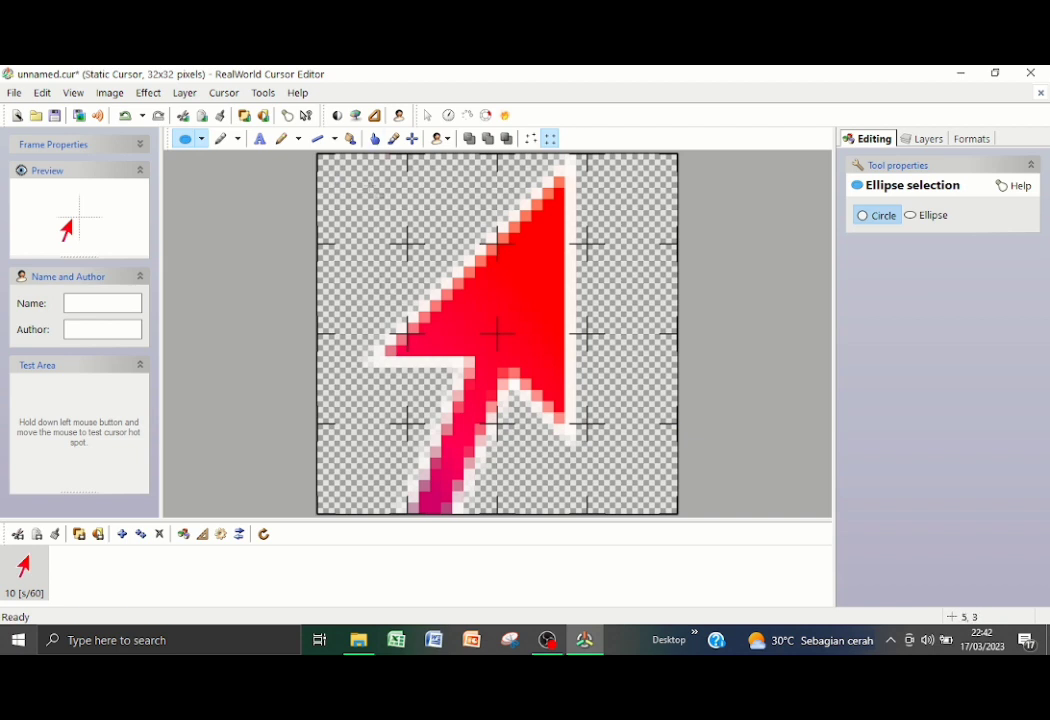
pyautogui.moveTo(323, 215); pyautogui.dragTo(1046, 546)
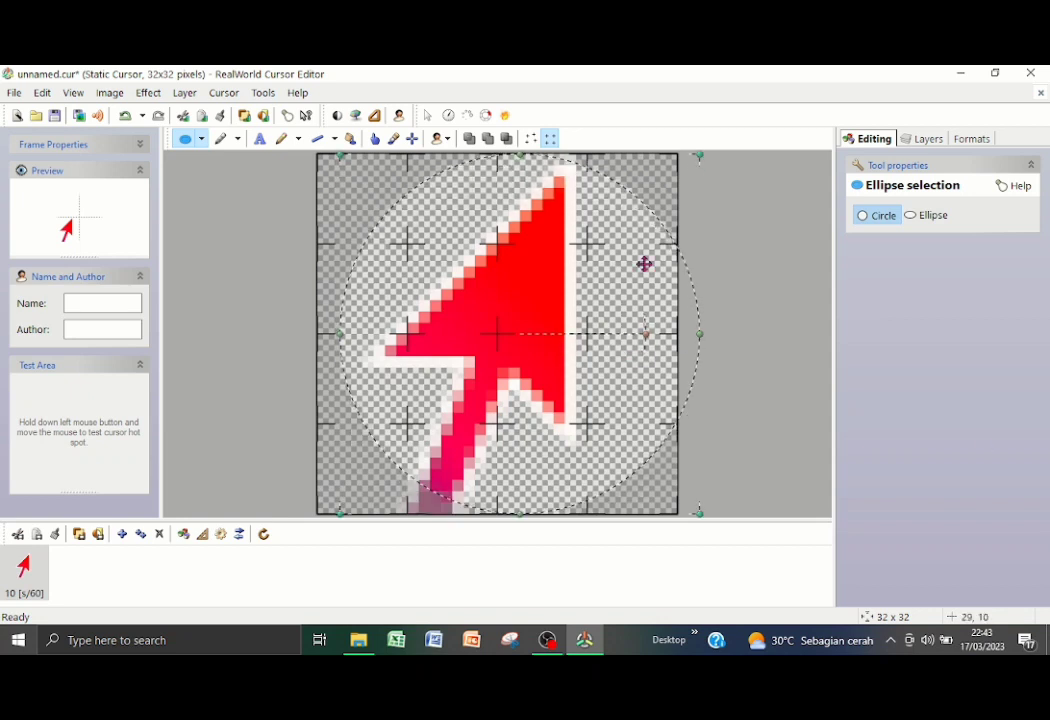
pyautogui.moveTo(688, 327); pyautogui.dragTo(667, 322)
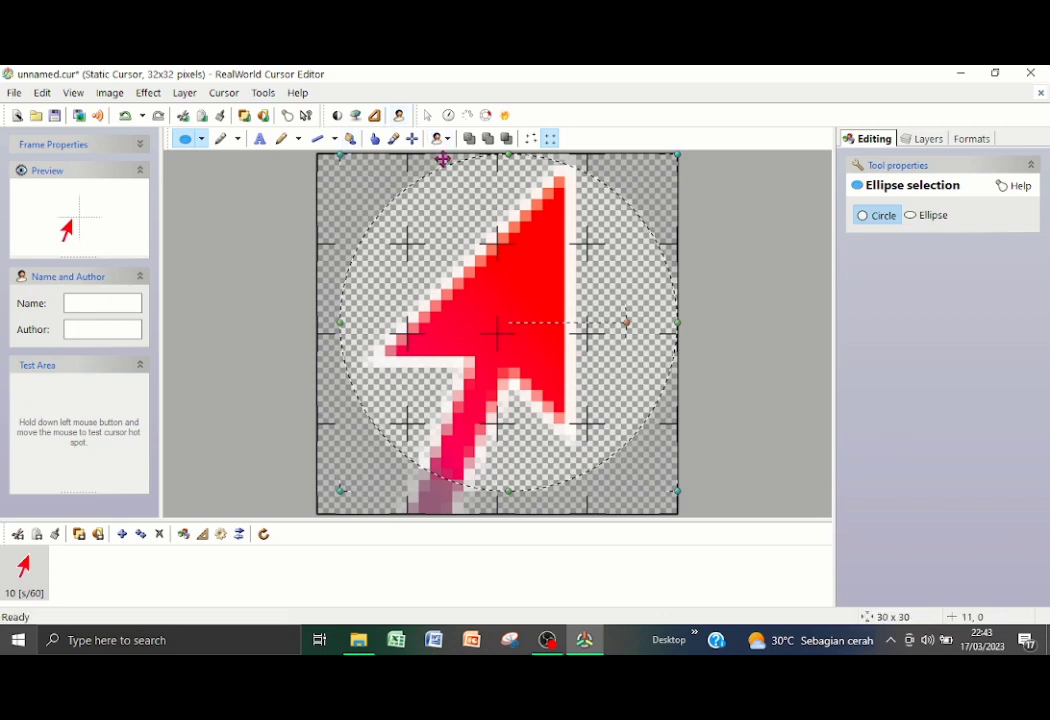
# - Flood fill the circular selection on both sides of the arrow with bright green (R 42.1, G 79.8, B 3.2)
pyautogui.click(350, 139)
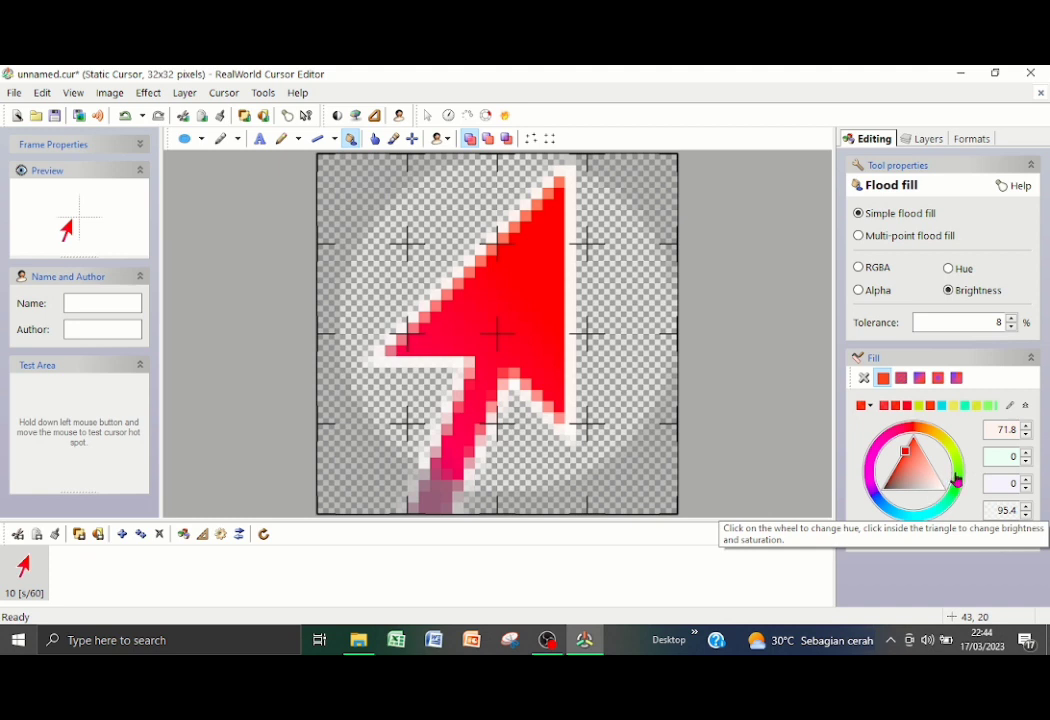
pyautogui.click(959, 494)
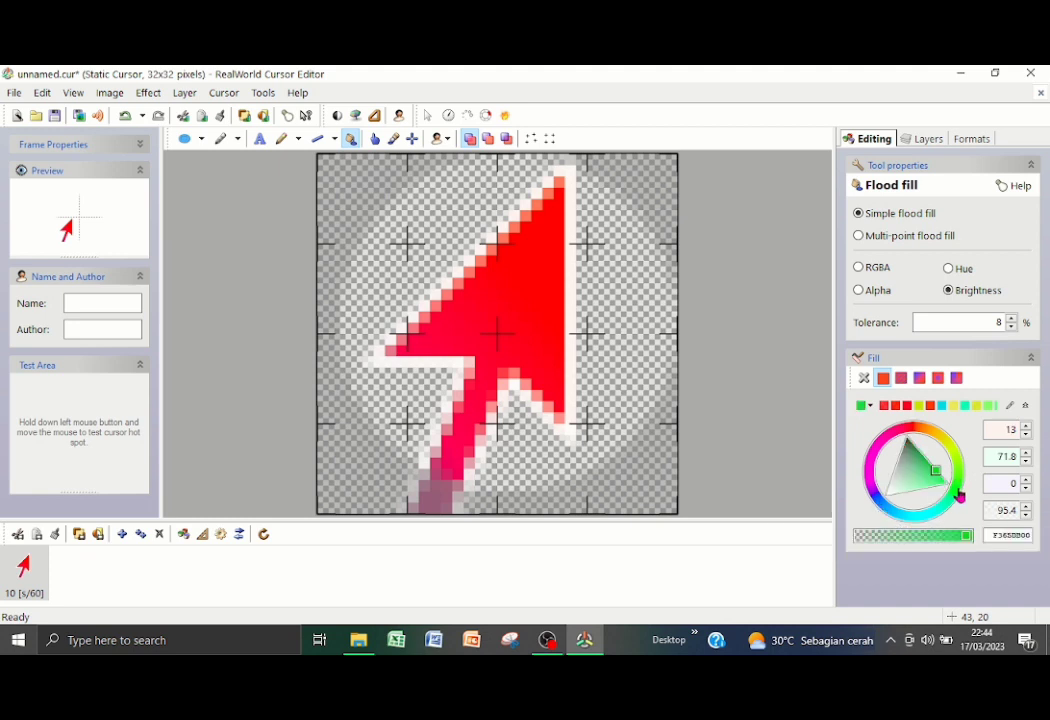
pyautogui.moveTo(959, 494); pyautogui.dragTo(936, 464)
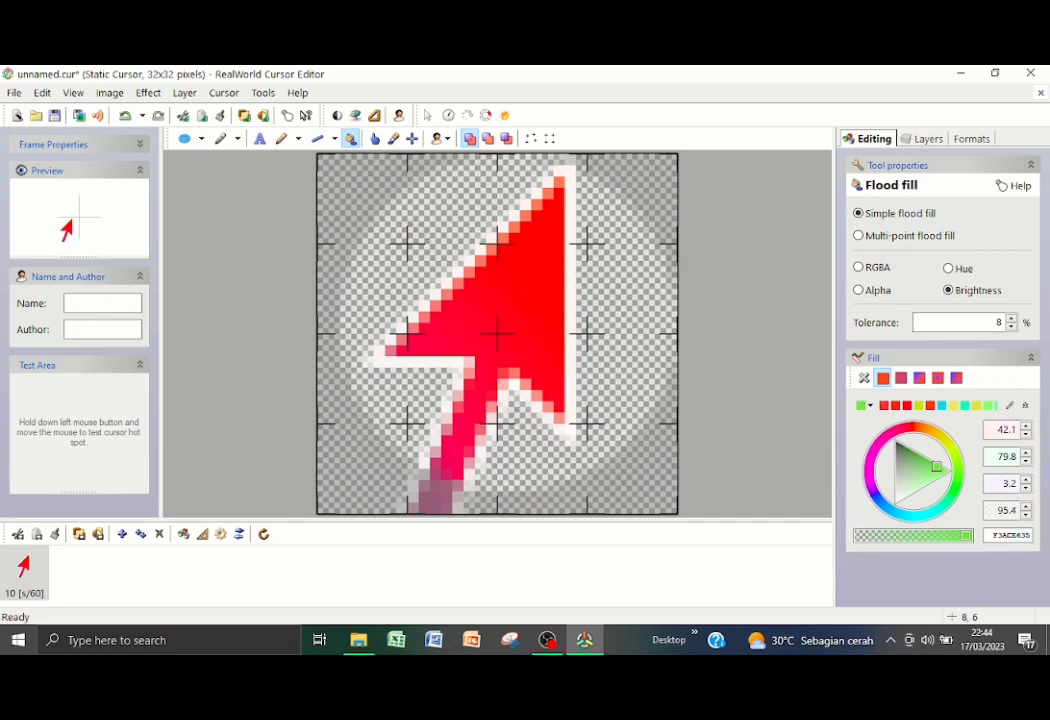
pyautogui.click(400, 222)
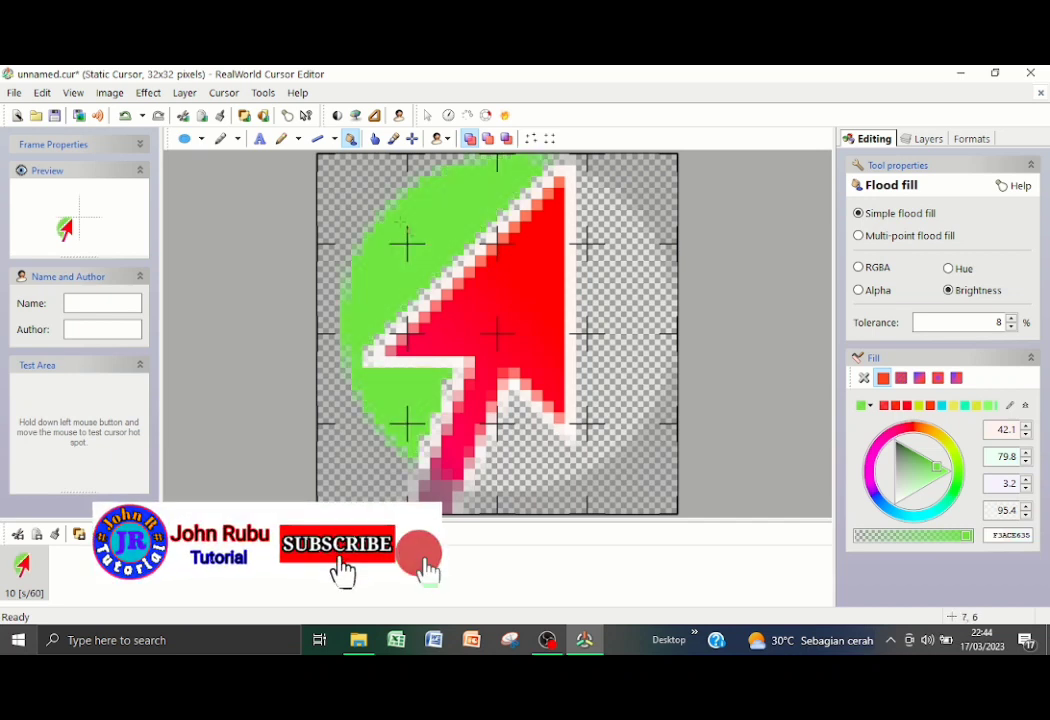
pyautogui.click(620, 300)
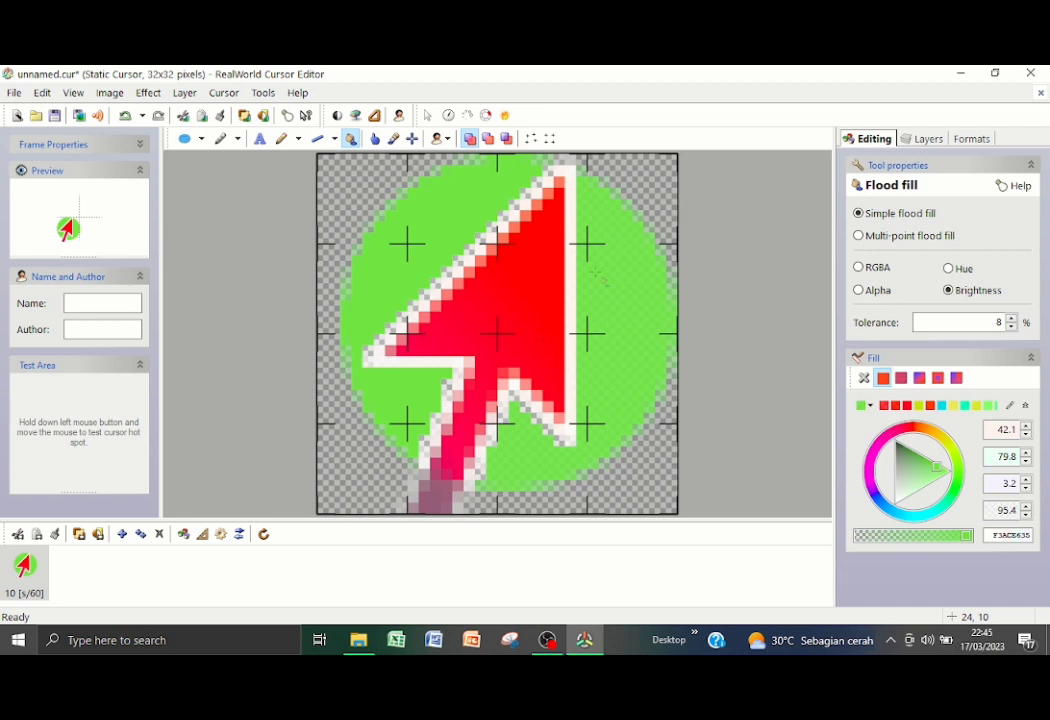
# - Set the Background raster layer's opacity to 91
pyautogui.click(932, 142)
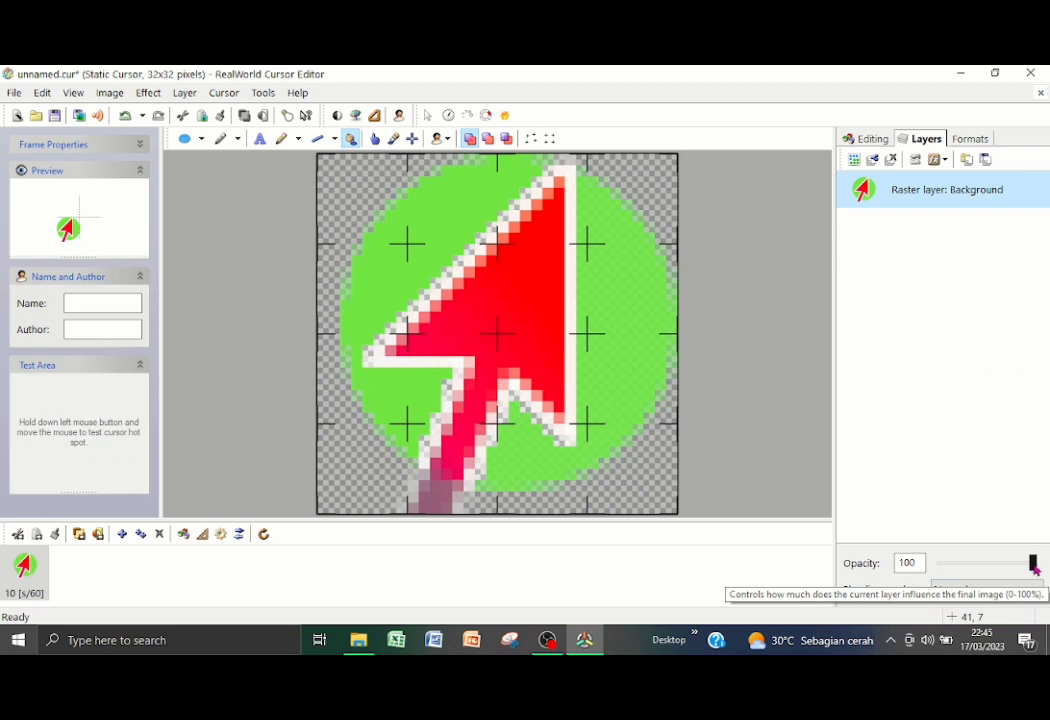
pyautogui.moveTo(1036, 568); pyautogui.dragTo(1020, 571)
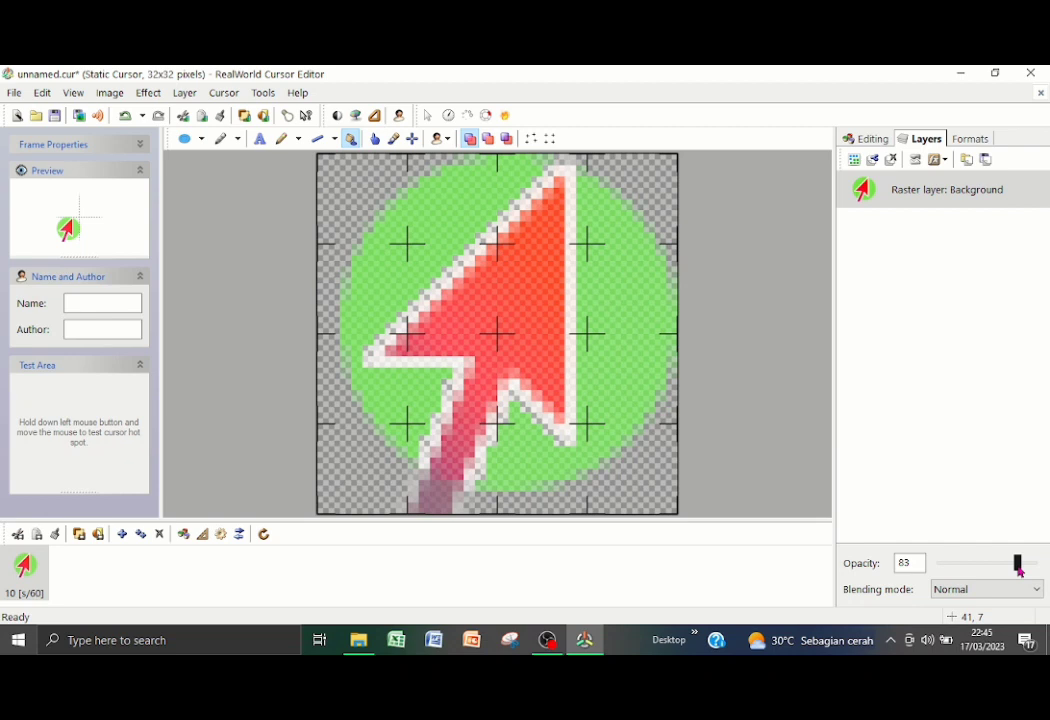
pyautogui.moveTo(1020, 571); pyautogui.dragTo(1027, 568)
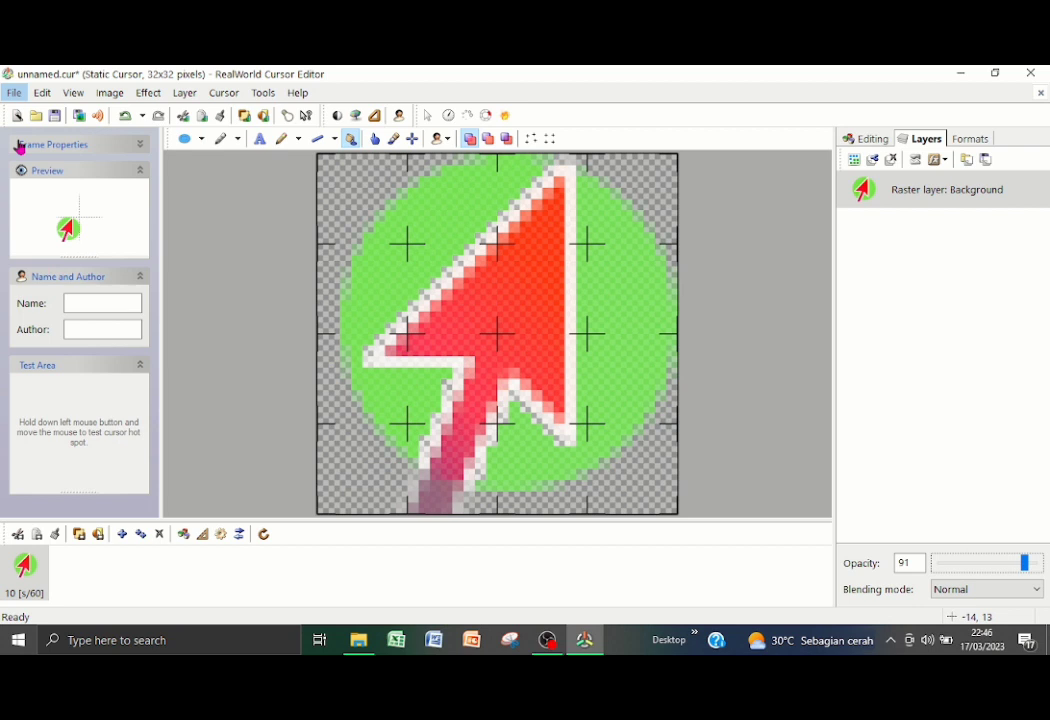
# - Save the cursor as a static cursor file named Kursor Hijau in the Koleksi Kursor folder
pyautogui.click(14, 94)
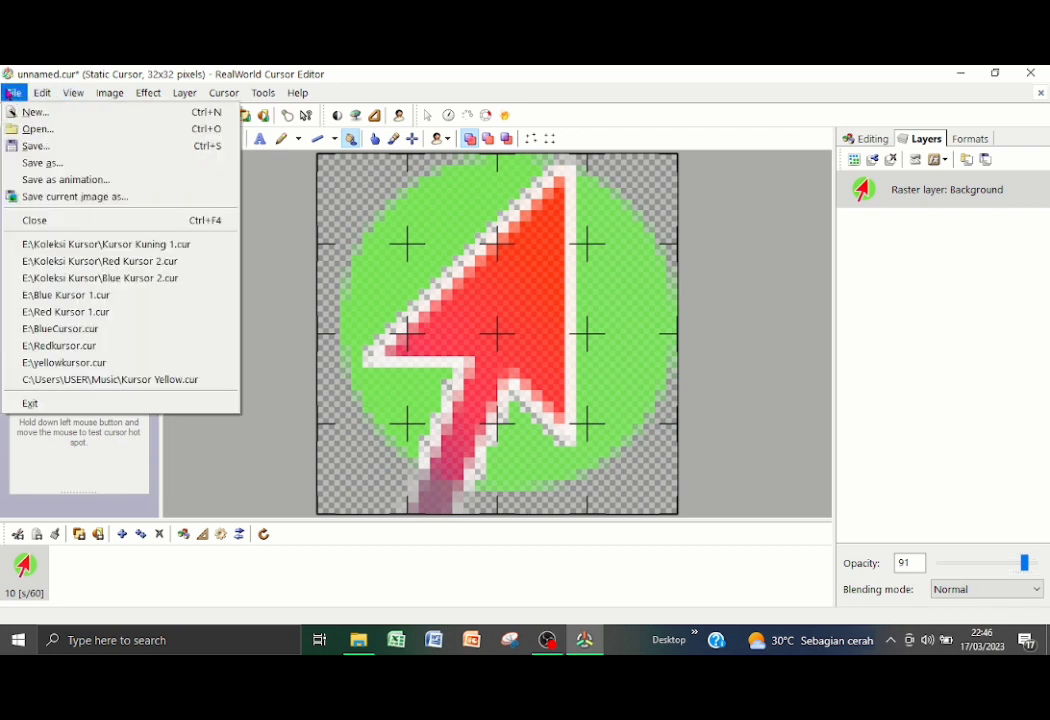
pyautogui.click(30, 150)
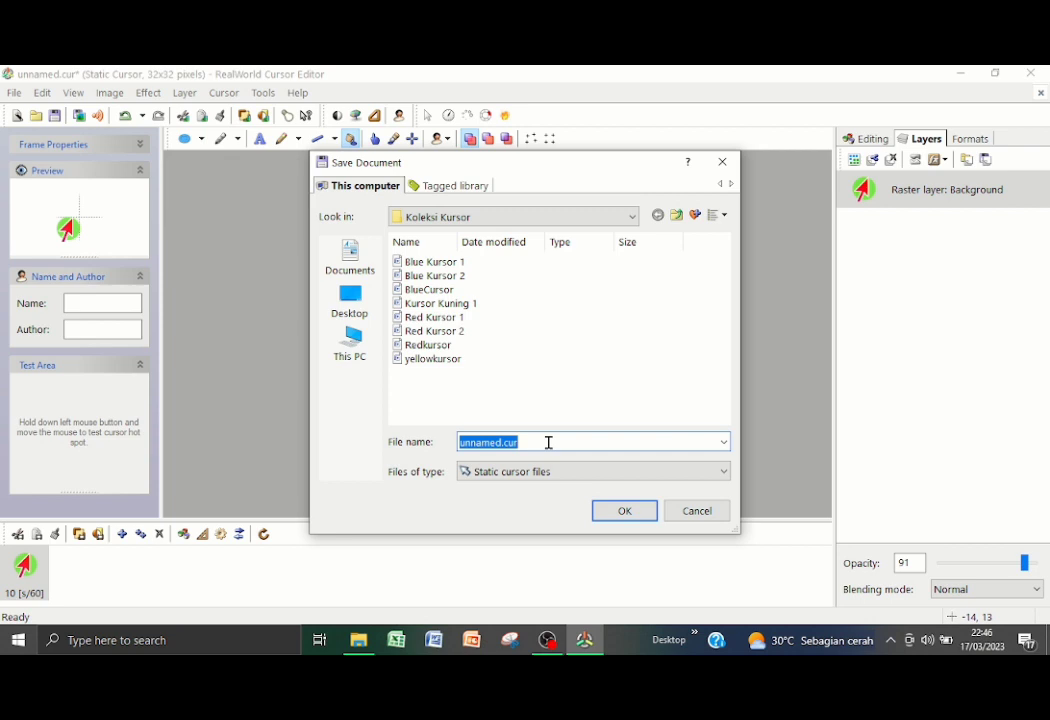
pyautogui.click(503, 442)
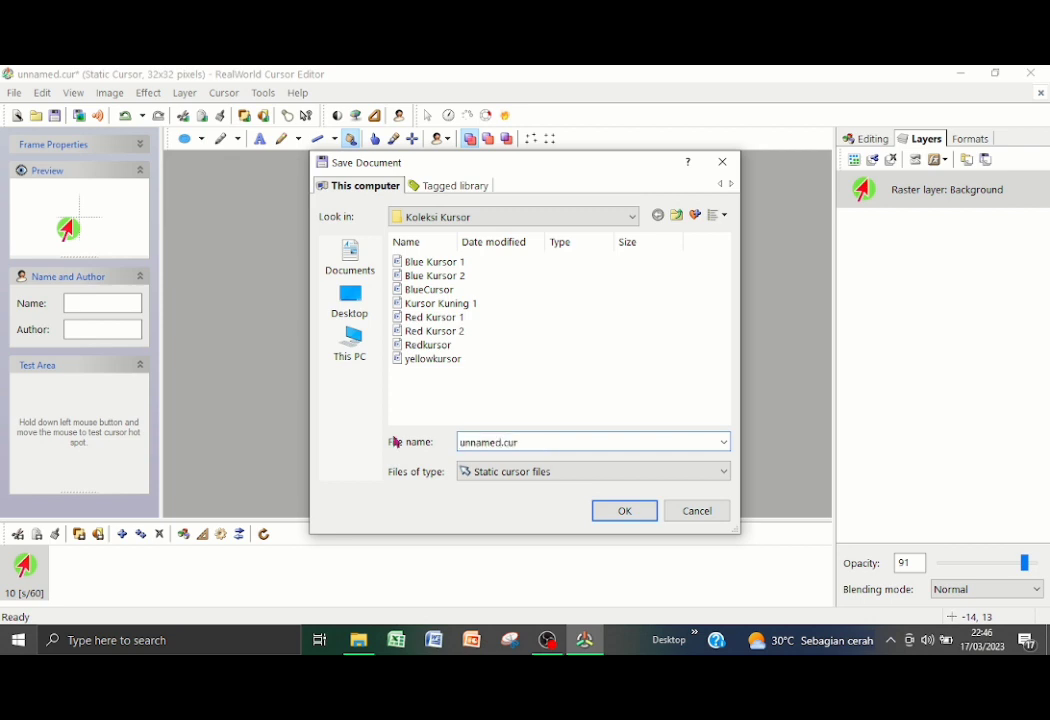
pyautogui.press('BackSpace')
pyautogui.press('BackSpace')
pyautogui.press('BackSpace')
pyautogui.press('BackSpace')
pyautogui.press('BackSpace')
pyautogui.press('BackSpace')
pyautogui.press('BackSpace')
pyautogui.write('Kursor Hijau')
pyautogui.click(626, 515)
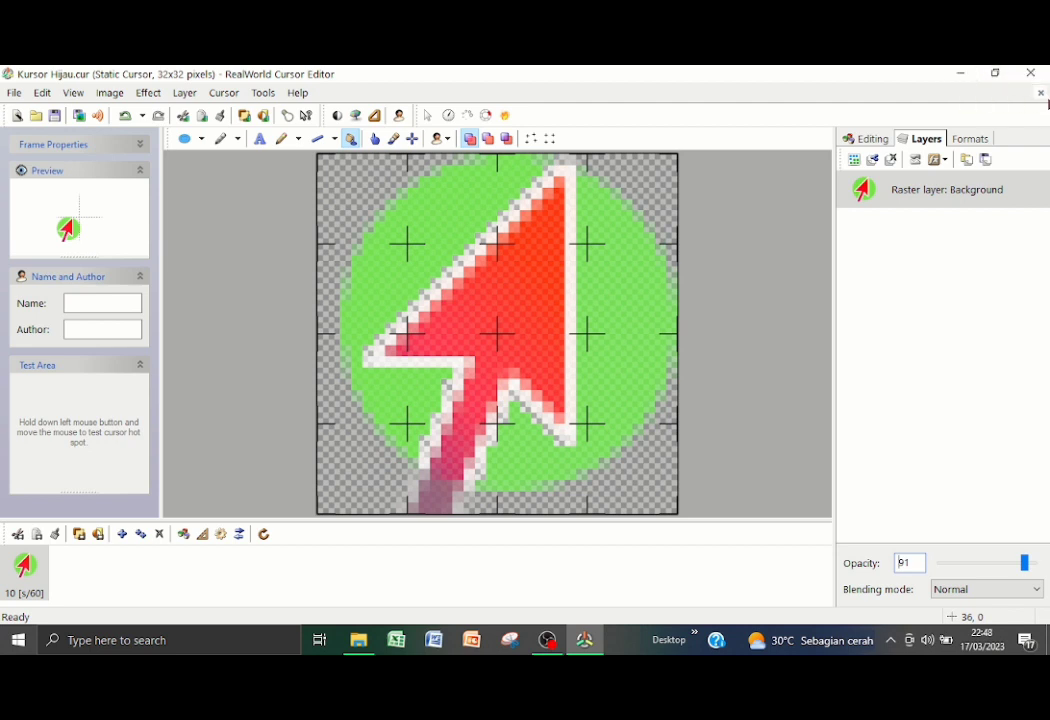
# - Minimize the cursor editor and open the pointer settings of Mouse Properties from Control Panel's Hardware and Sound category
pyautogui.click(960, 76)
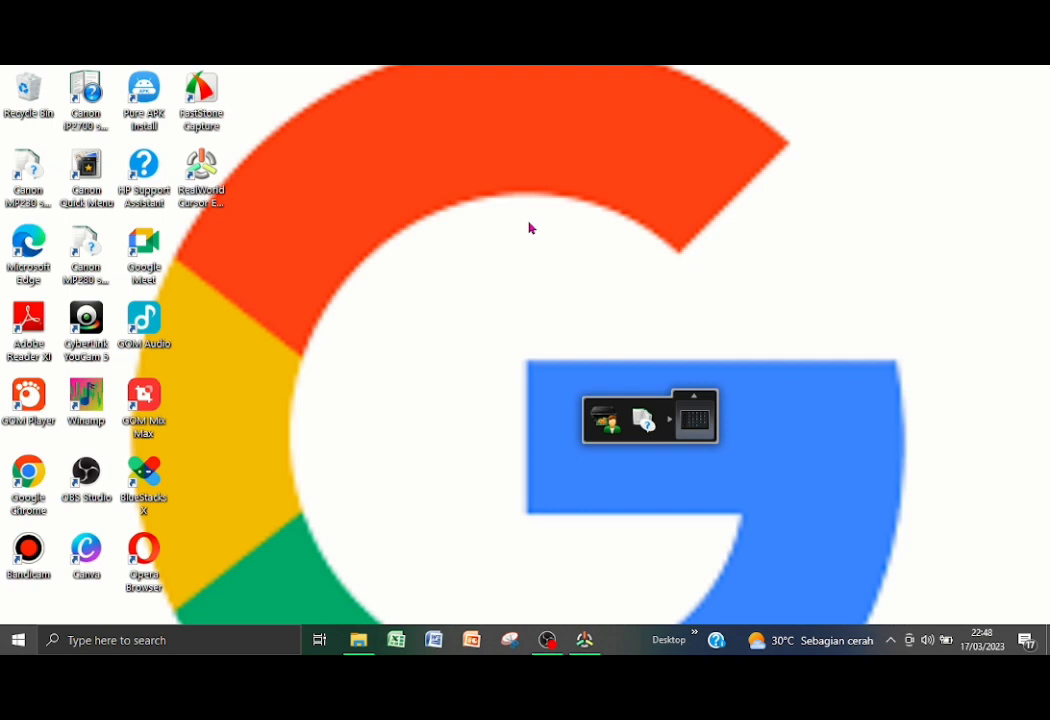
pyautogui.click(181, 629)
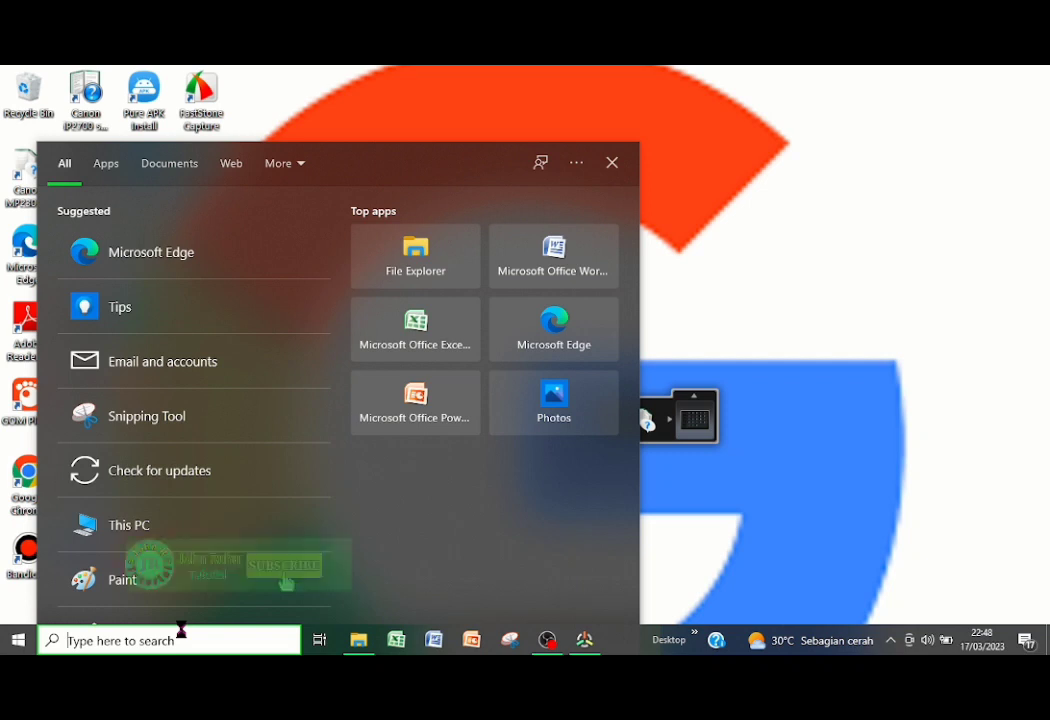
pyautogui.write('con')
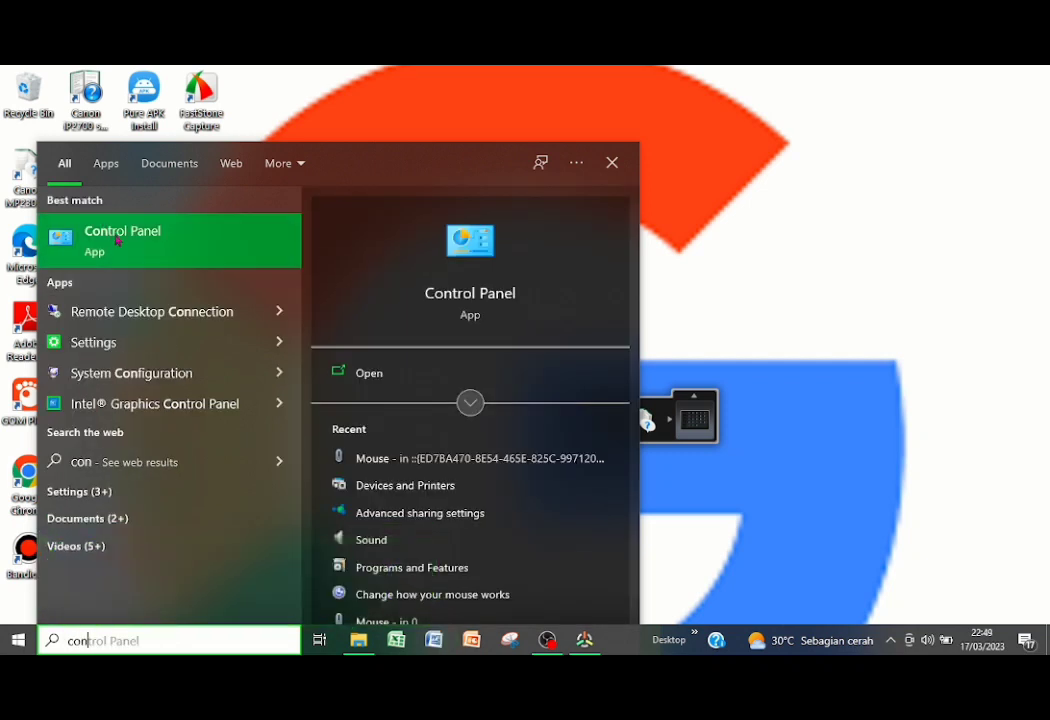
pyautogui.click(193, 249)
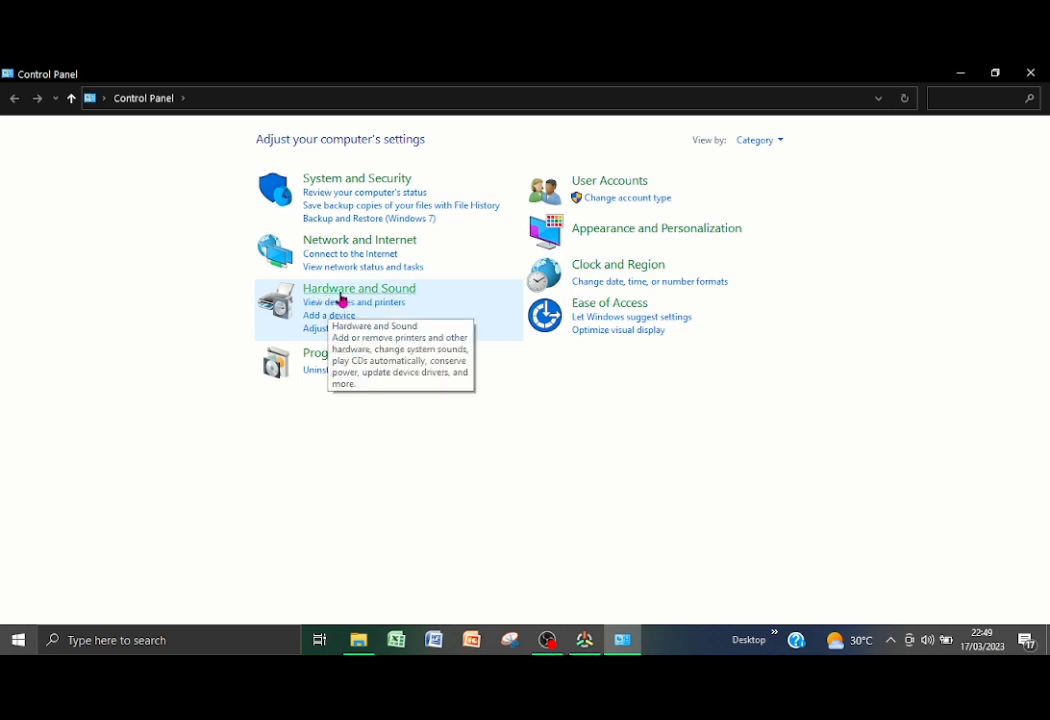
pyautogui.click(368, 295)
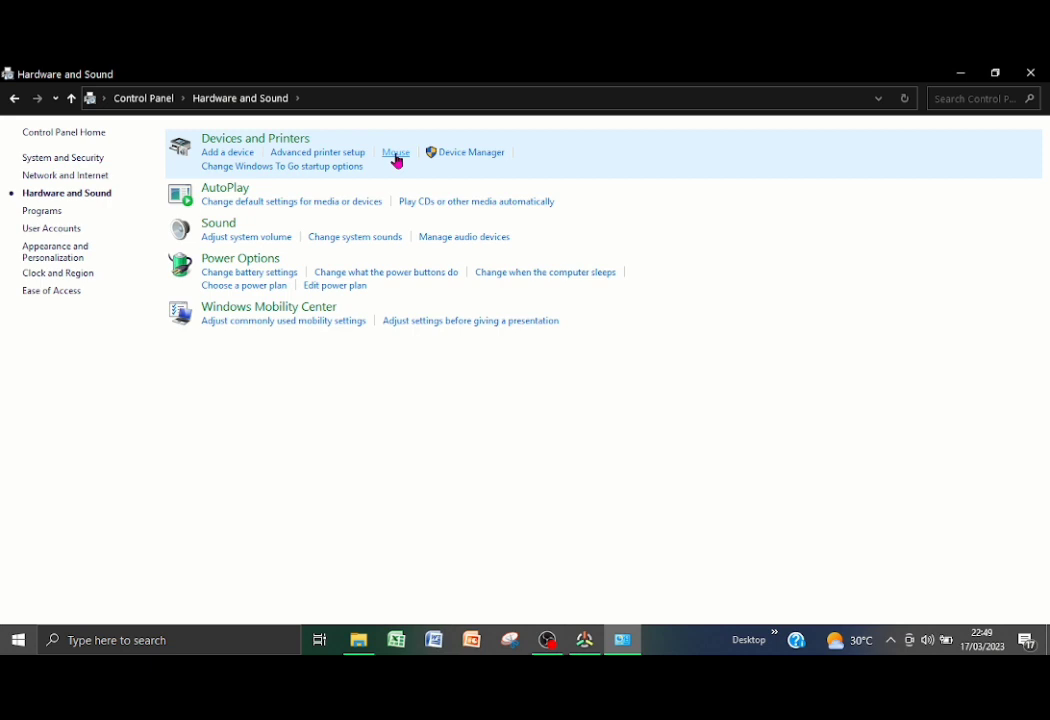
pyautogui.click(396, 155)
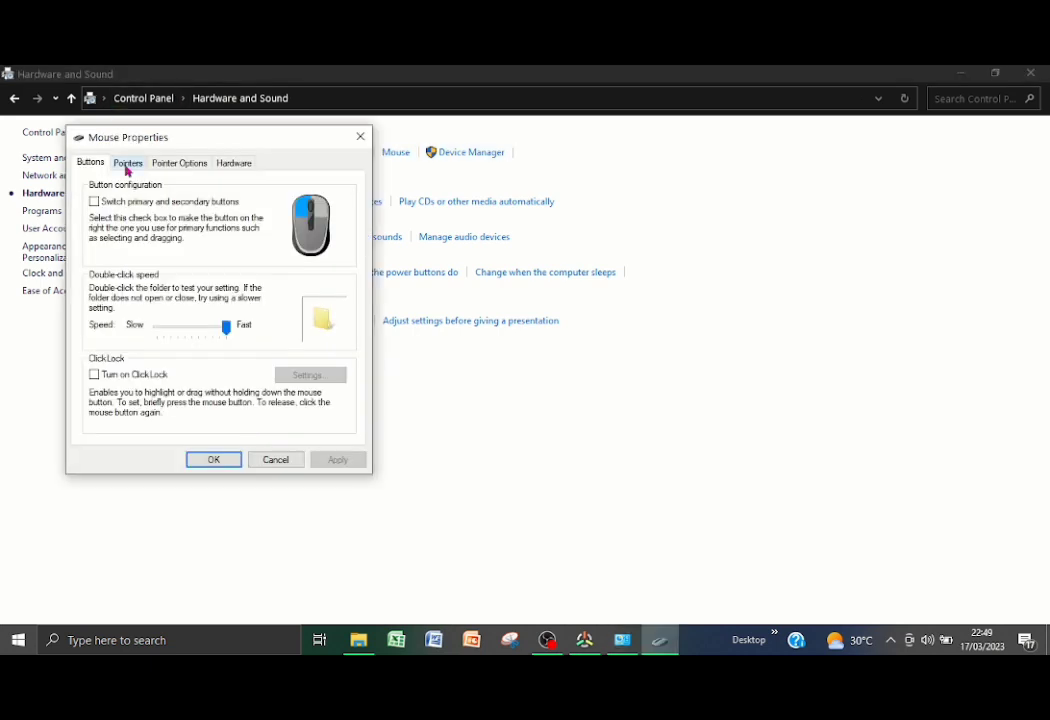
pyautogui.click(130, 168)
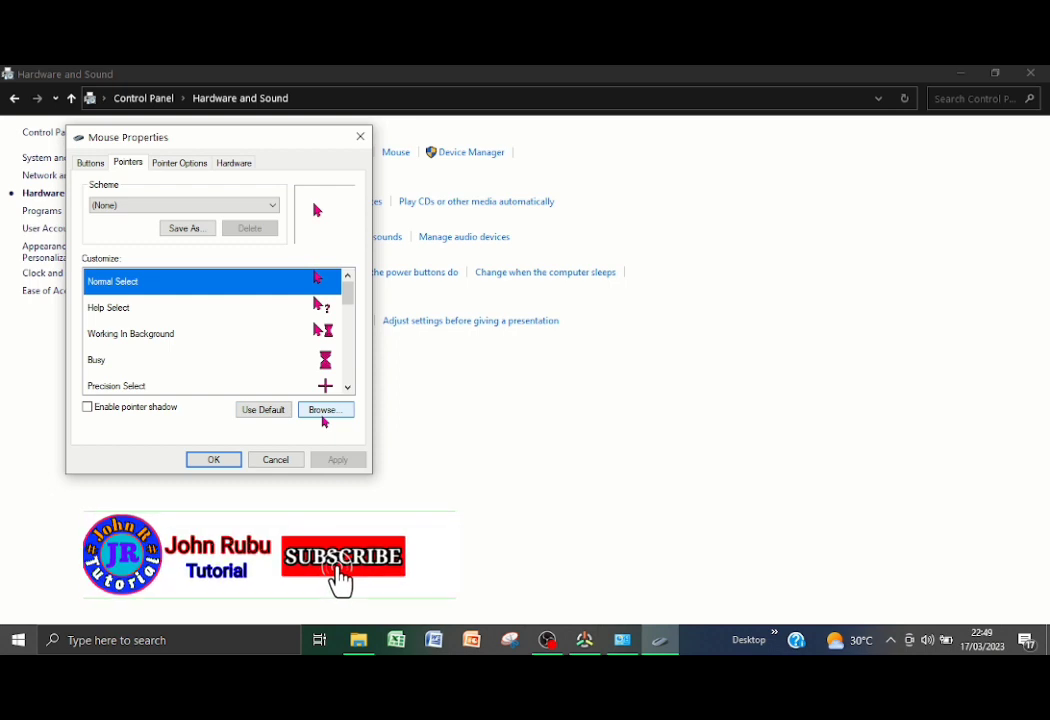
# - Assign the Kursor Hijau file from the Koleksi Kursor folder to the Normal Select pointer, apply it and close Control Panel
pyautogui.click(322, 410)
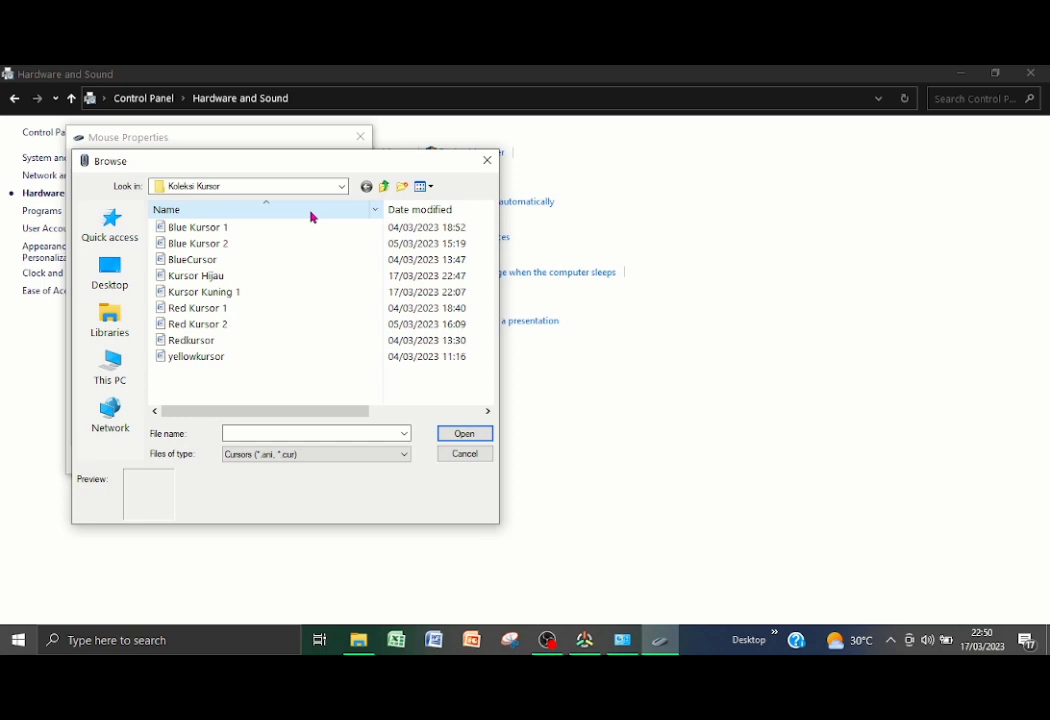
pyautogui.click(226, 277)
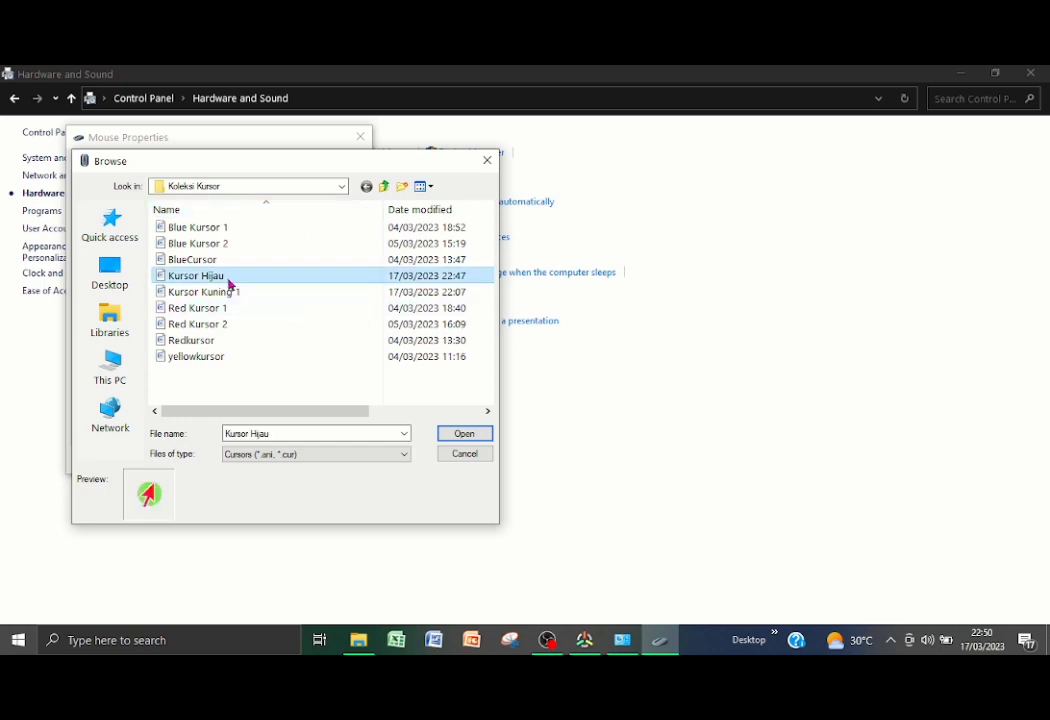
pyautogui.click(460, 441)
pyautogui.click(340, 460)
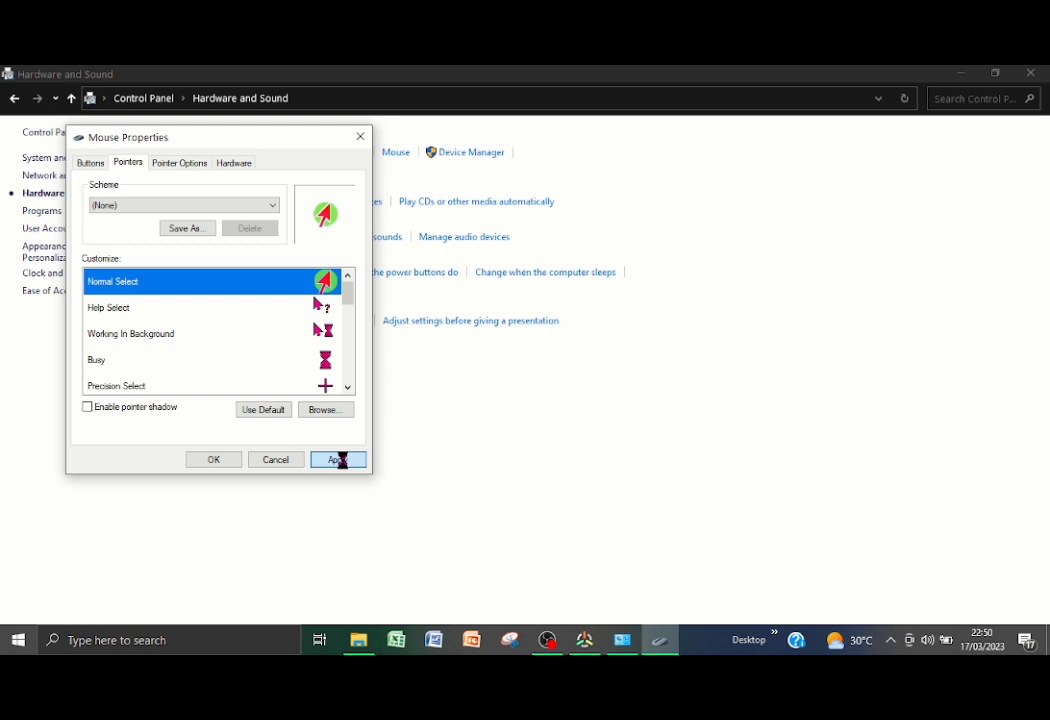
pyautogui.click(250, 462)
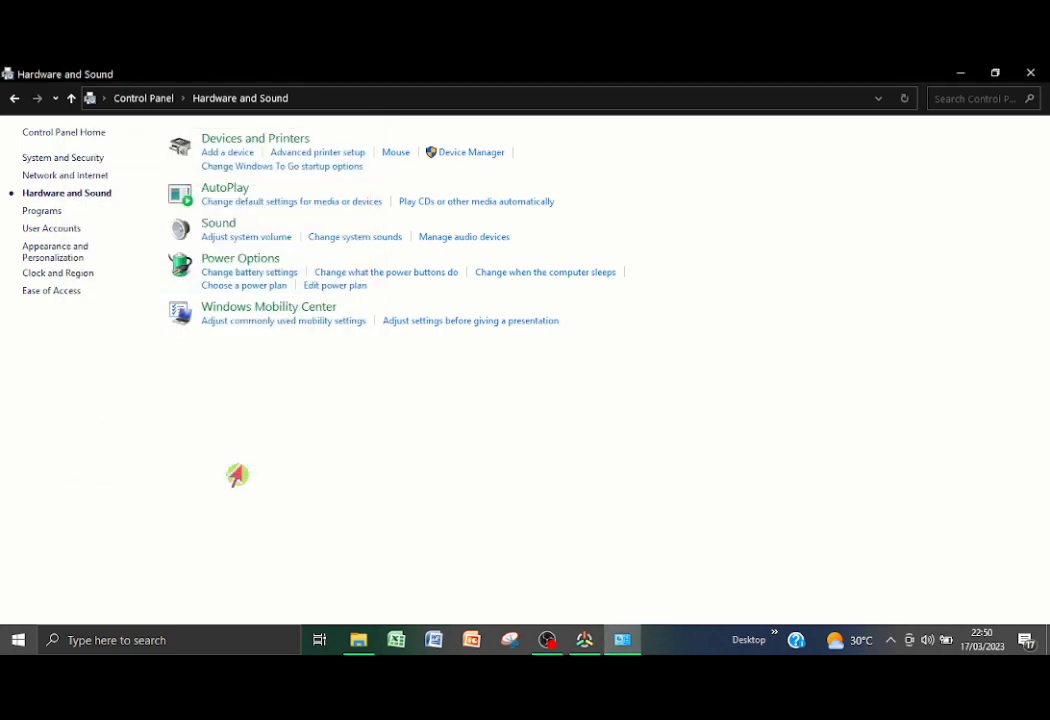
pyautogui.click(1031, 76)
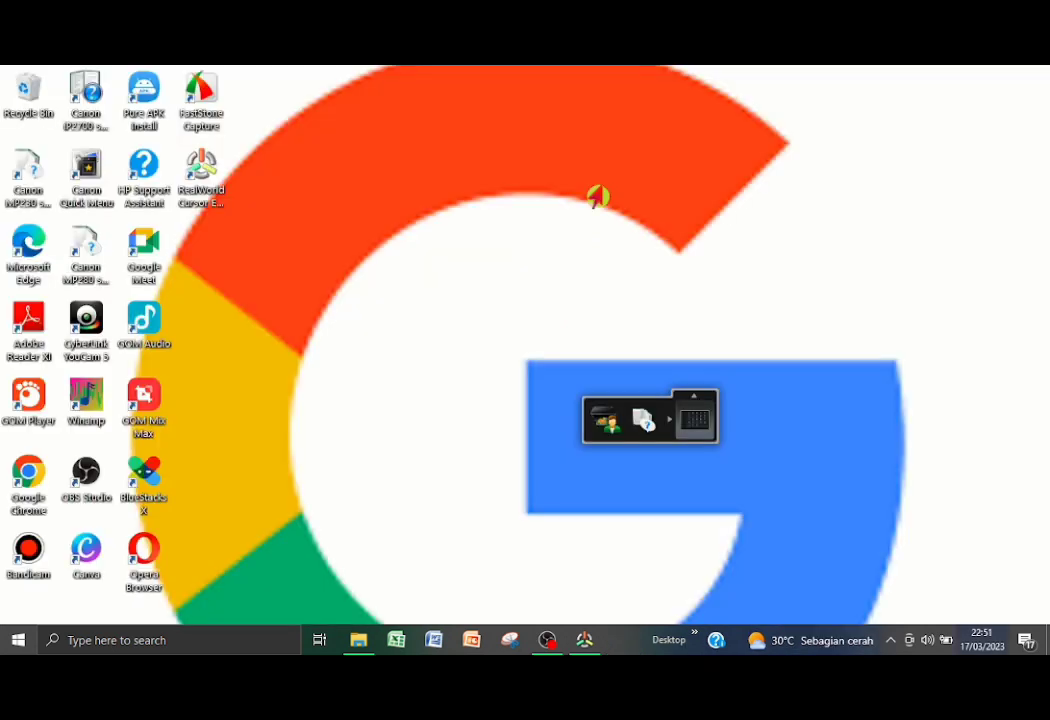